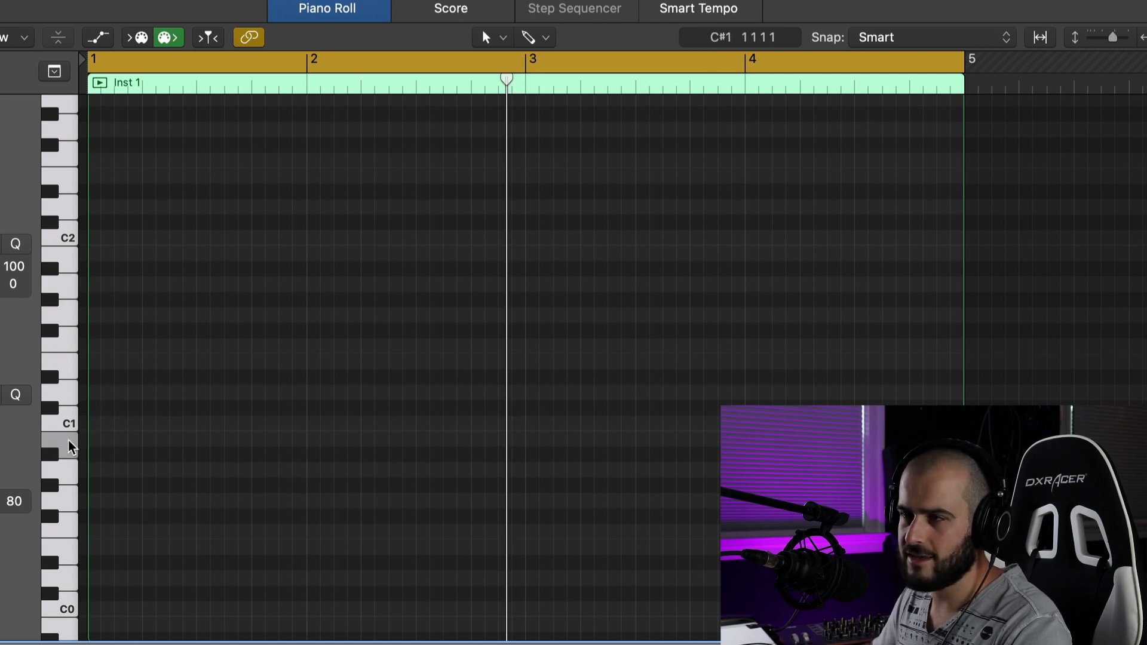
# - Draw a three-beat C#1 note at bar 1, followed by a D1 note running up to bar 3
pyautogui.click(106, 409)
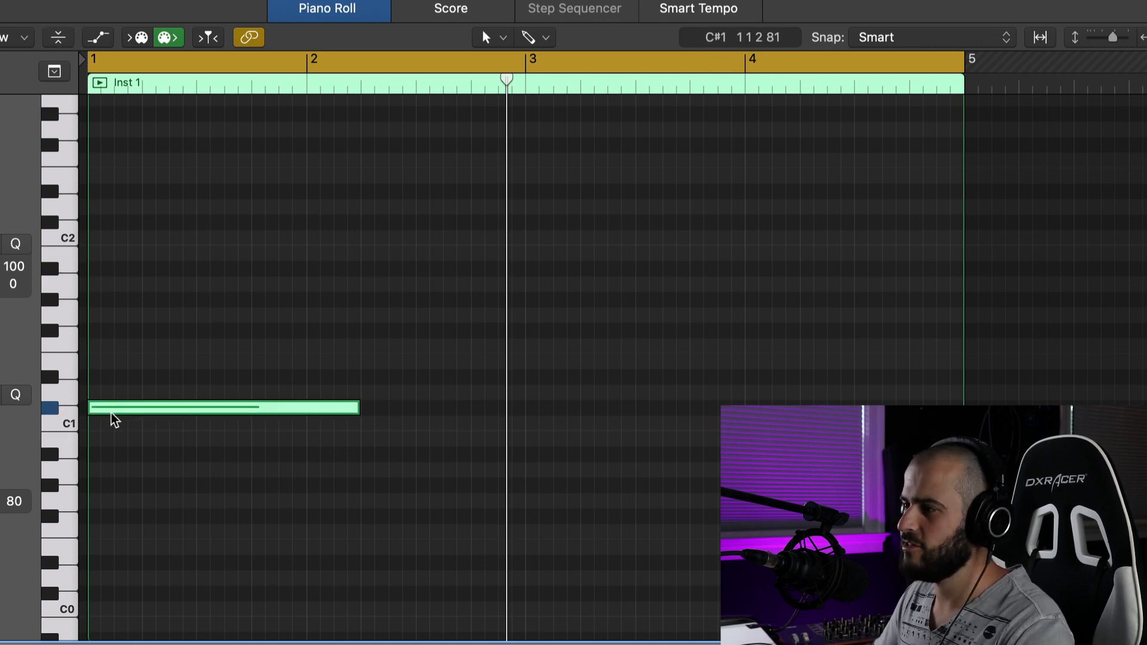
pyautogui.moveTo(354, 412); pyautogui.dragTo(246, 421)
pyautogui.click(254, 393)
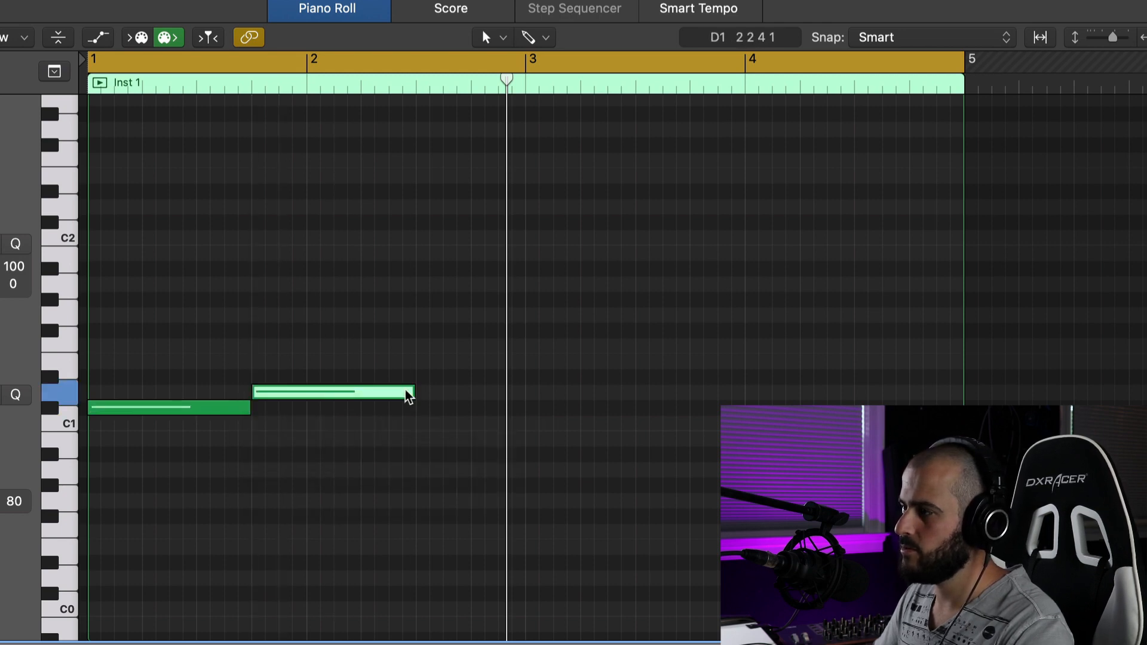
pyautogui.moveTo(411, 393); pyautogui.dragTo(525, 394)
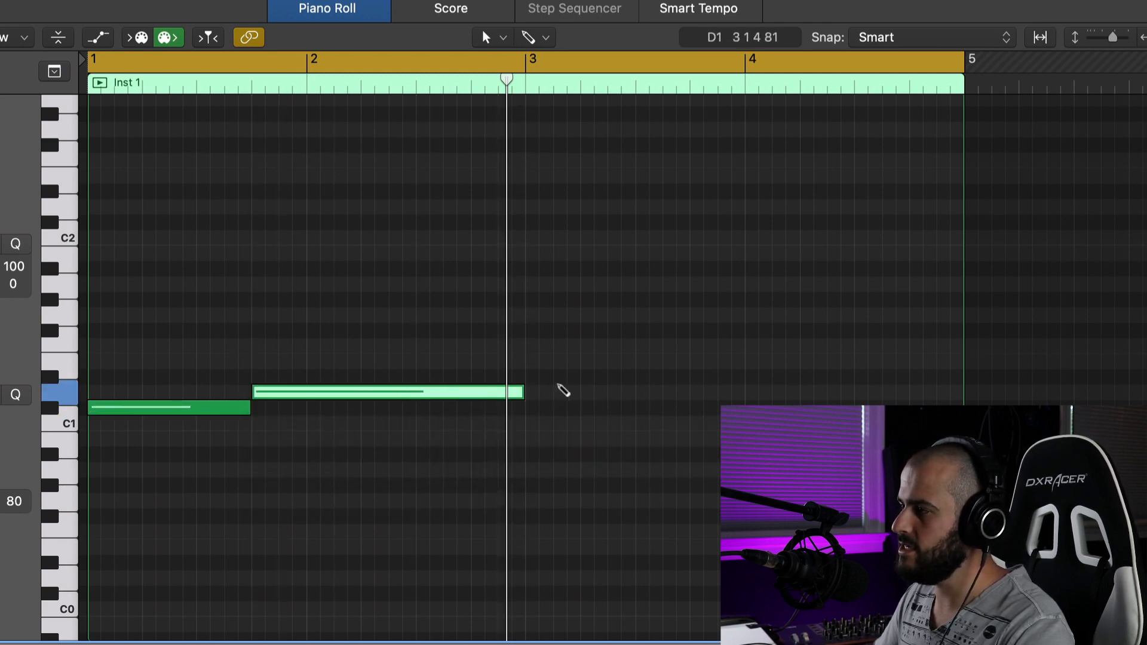
# - Add a three-beat E1 note at bar 3, followed by an F#1 note extended to the region's end at bar 5
pyautogui.click(532, 361)
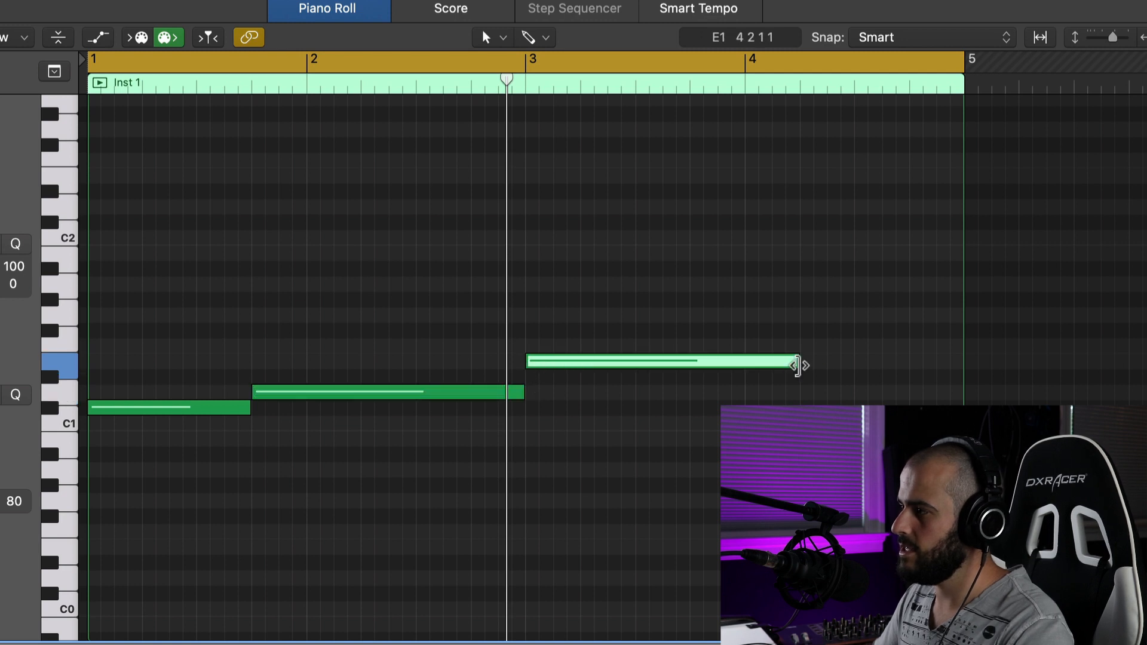
pyautogui.moveTo(798, 365); pyautogui.dragTo(686, 378)
pyautogui.click(694, 331)
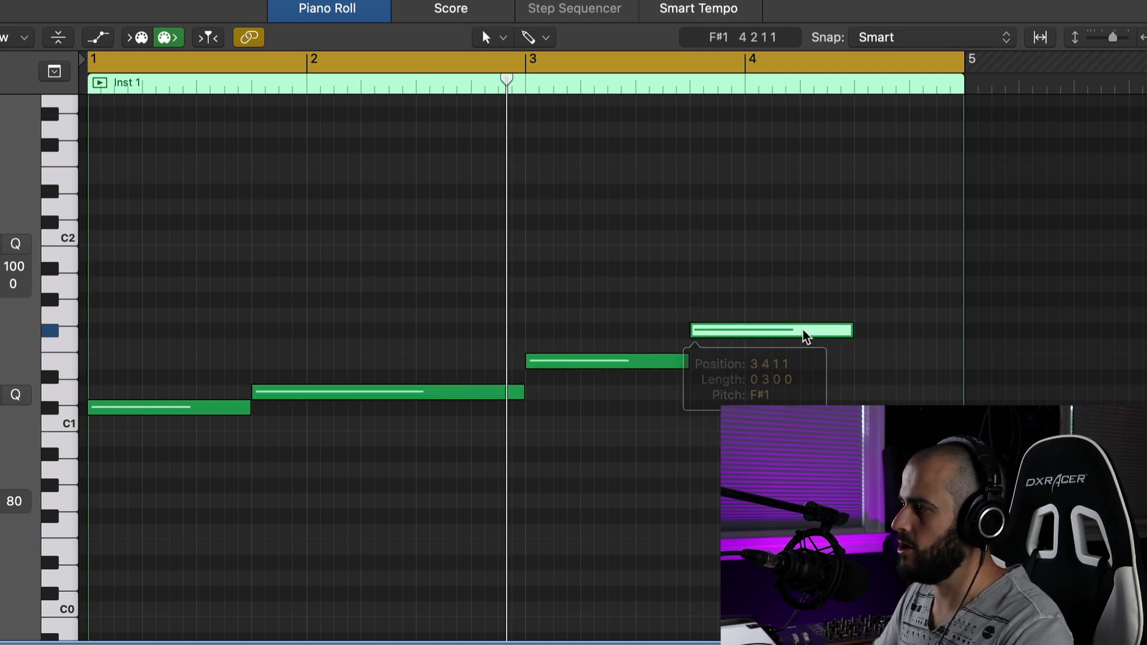
pyautogui.moveTo(850, 336); pyautogui.dragTo(960, 354)
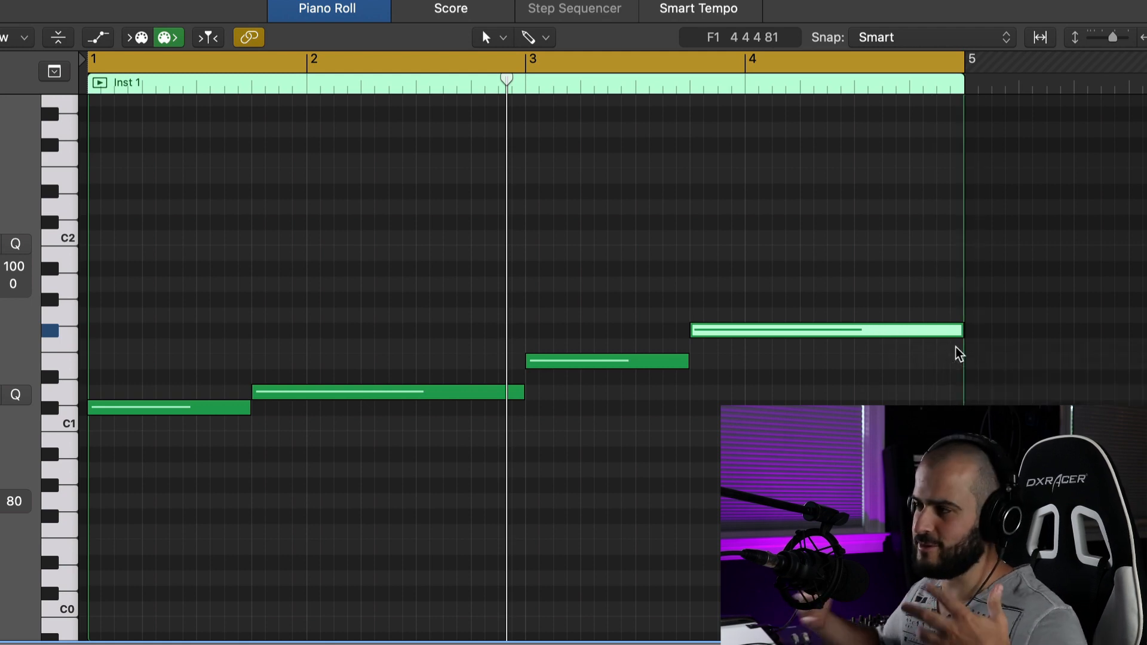
# - Raise the top notes of the first two chords to A2 and add a matching A2 note to the third chord
pyautogui.moveTo(149, 165); pyautogui.dragTo(468, 244)
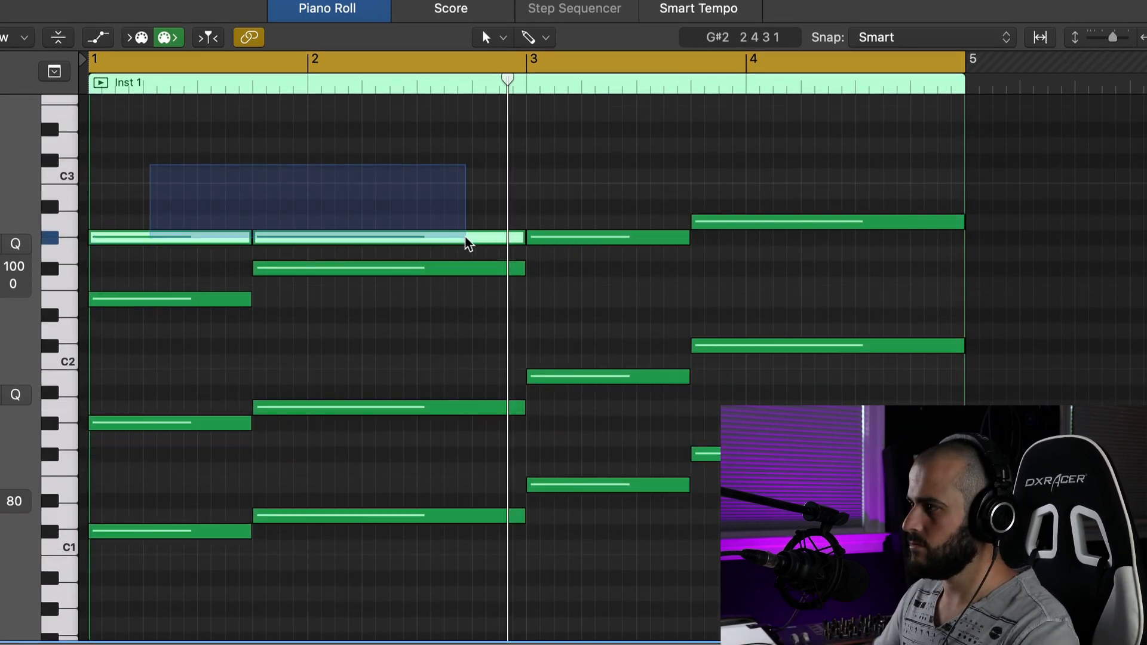
pyautogui.moveTo(231, 243); pyautogui.dragTo(227, 229)
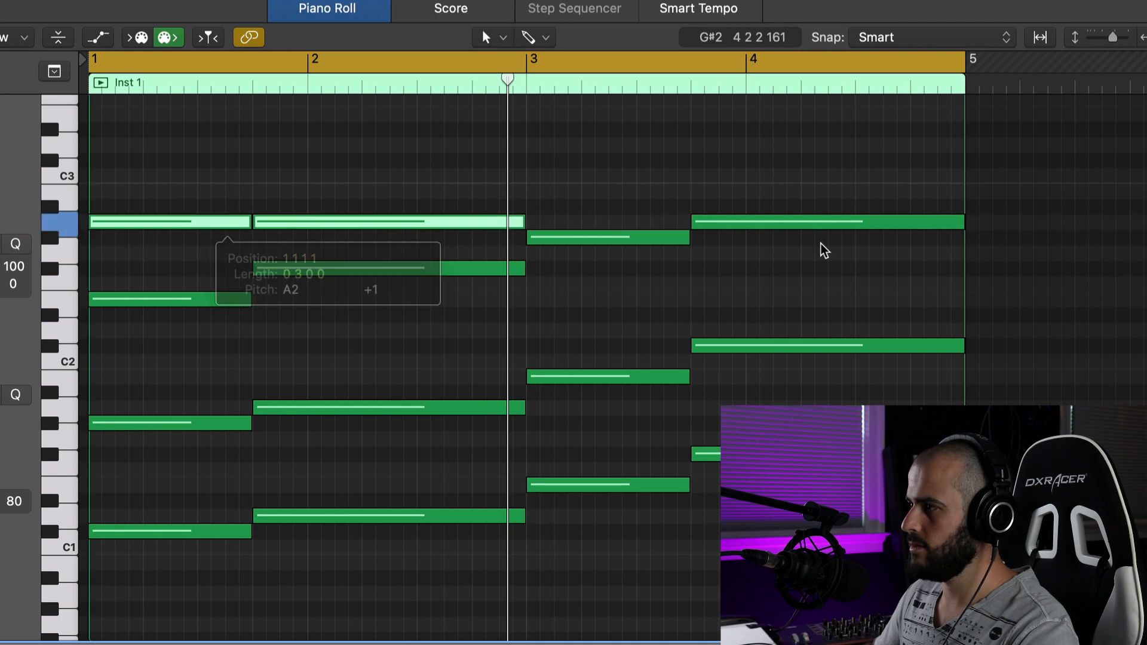
pyautogui.click(515, 241)
pyautogui.click(533, 224)
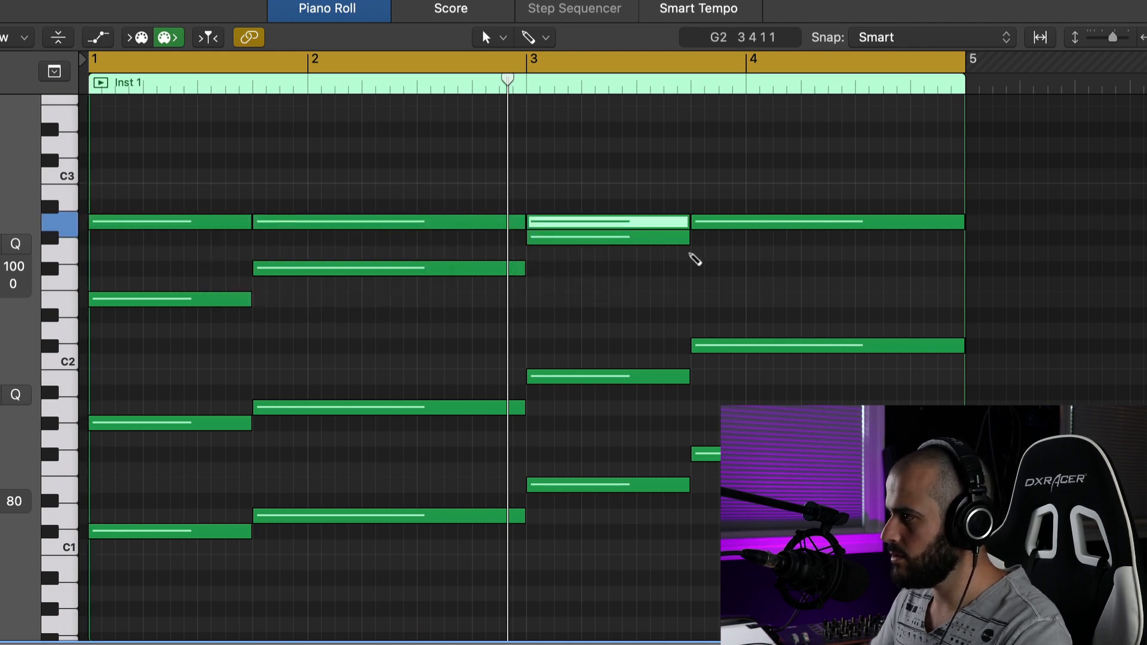
# - Add an A1 note to the fourth chord, extended to bar 5, and play back the progression
pyautogui.click(696, 408)
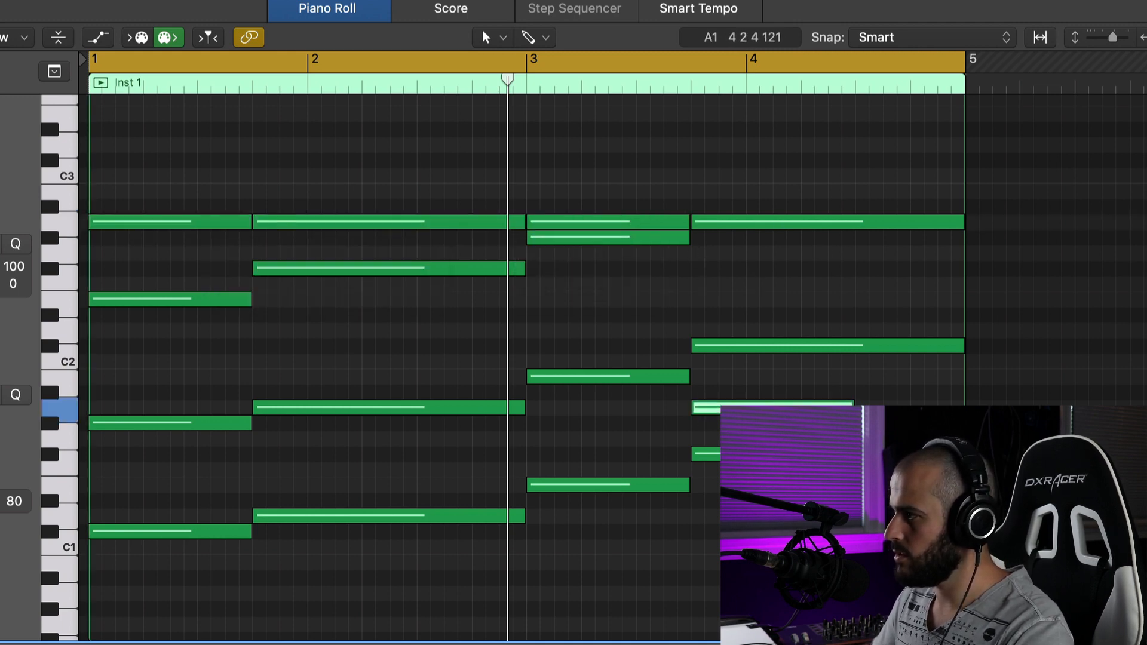
pyautogui.moveTo(931, 407); pyautogui.dragTo(960, 406)
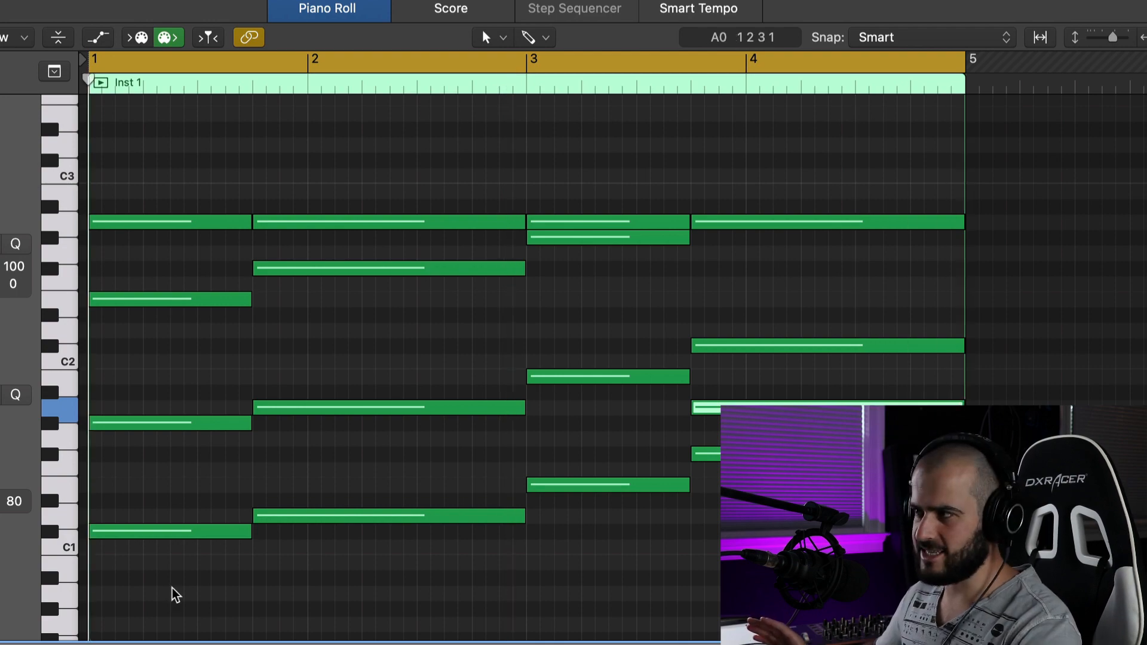
pyautogui.press('space')
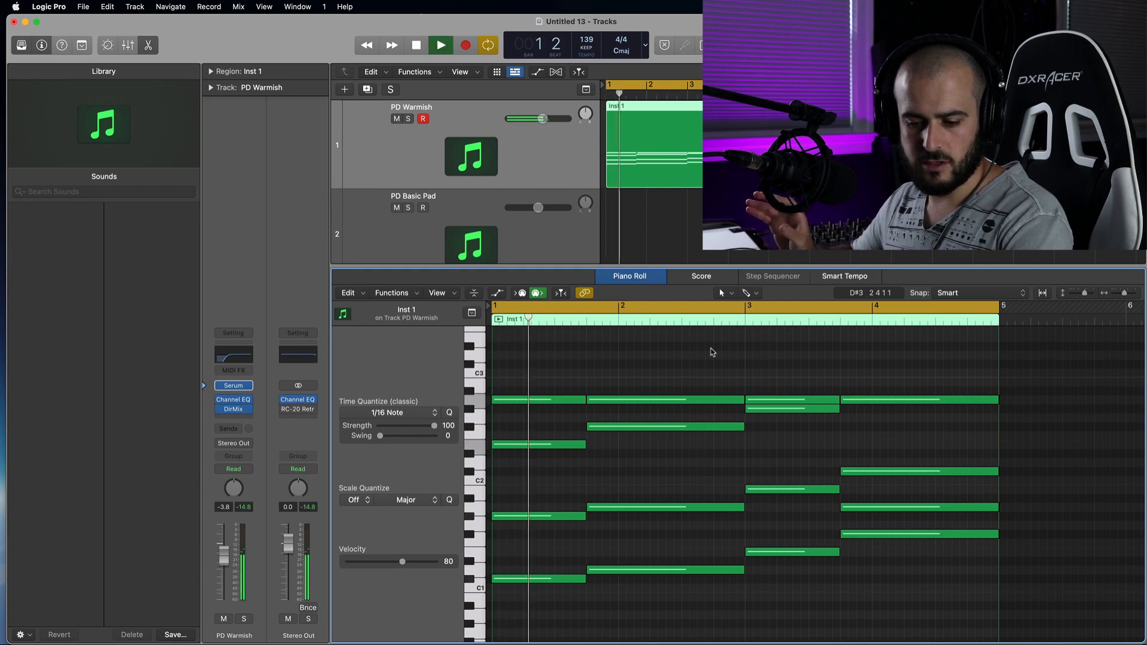
pyautogui.press('space')
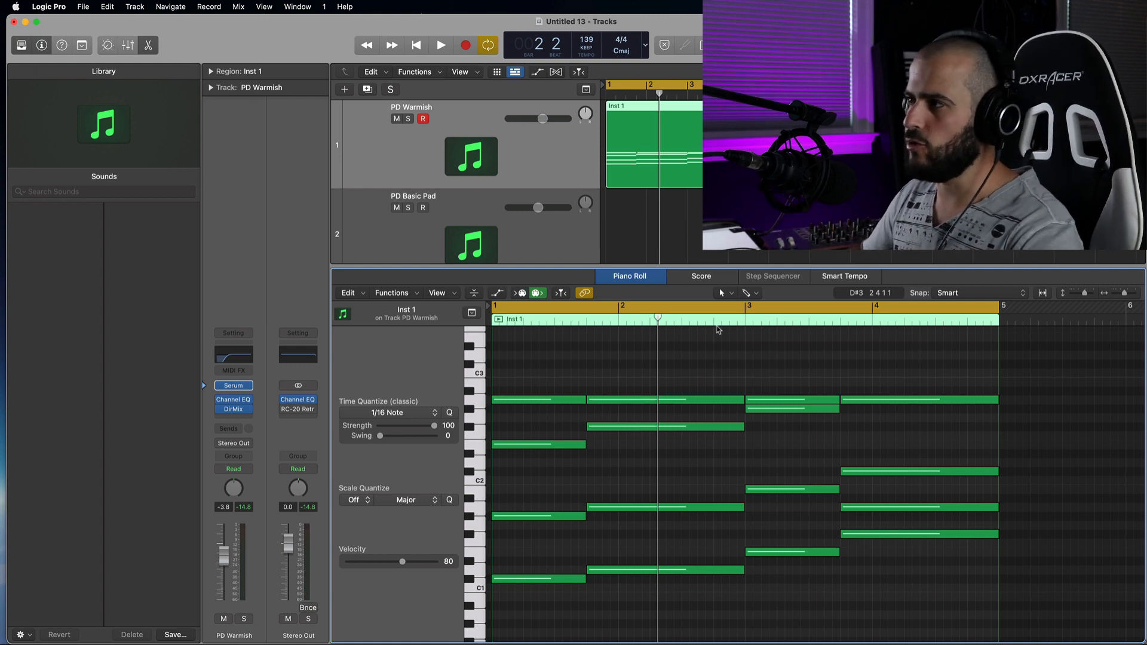
# - Copy the chord region from the PD Warmish track to the PL Modernific track at bar 1 and play it back
pyautogui.moveTo(661, 266); pyautogui.dragTo(622, 539)
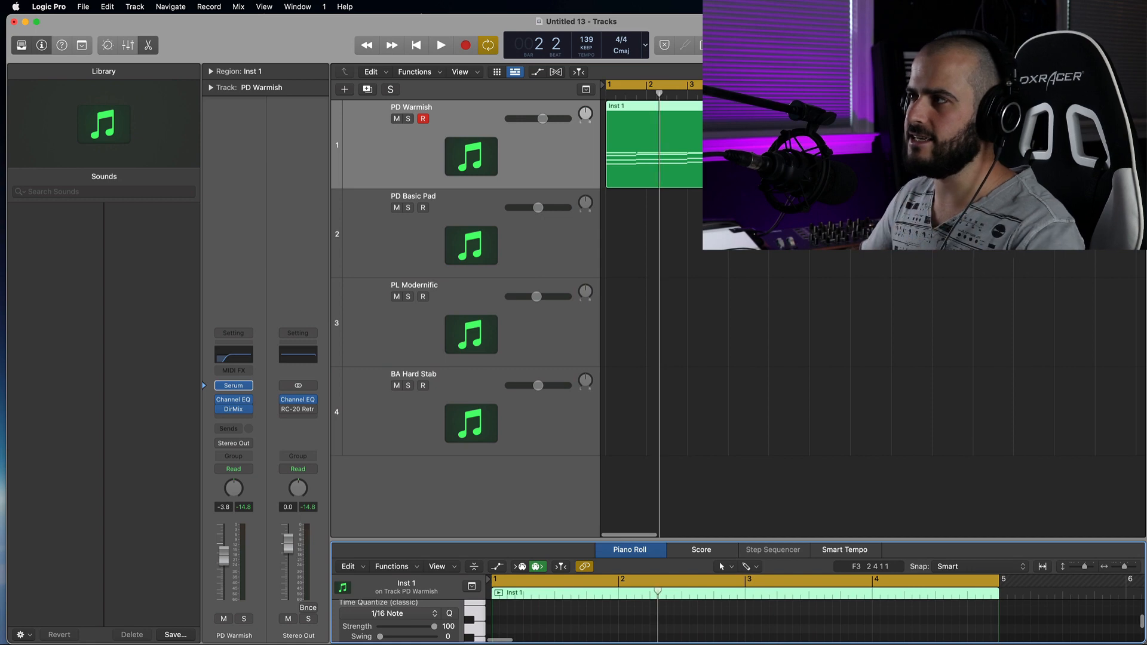
pyautogui.click(695, 176)
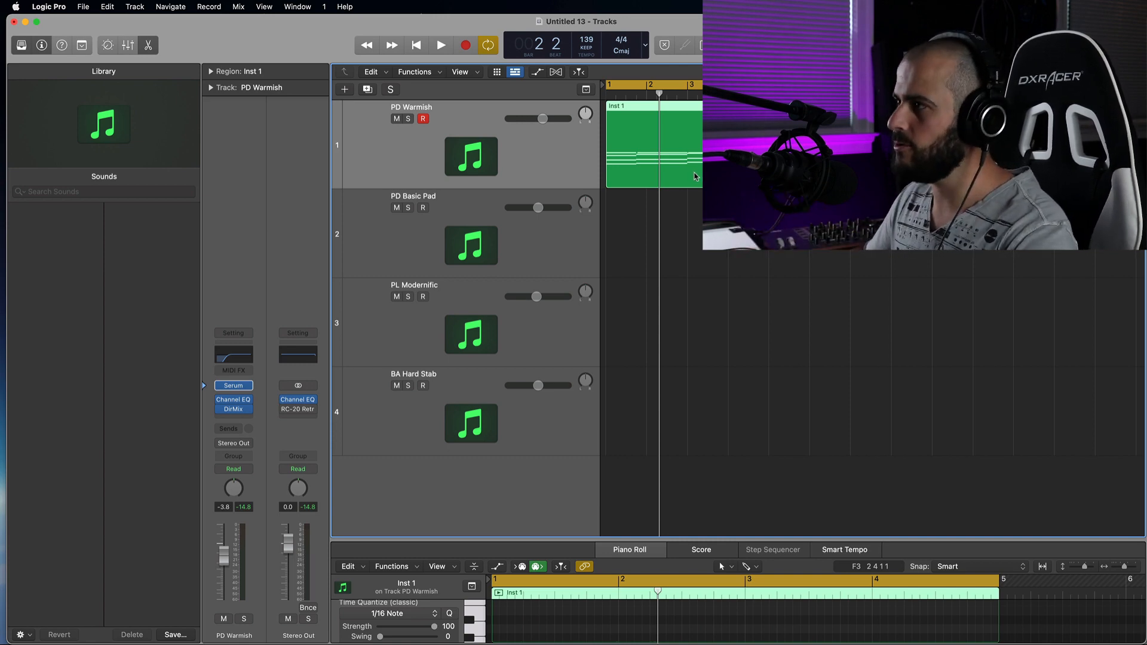
pyautogui.moveTo(694, 177); pyautogui.dragTo(695, 352)
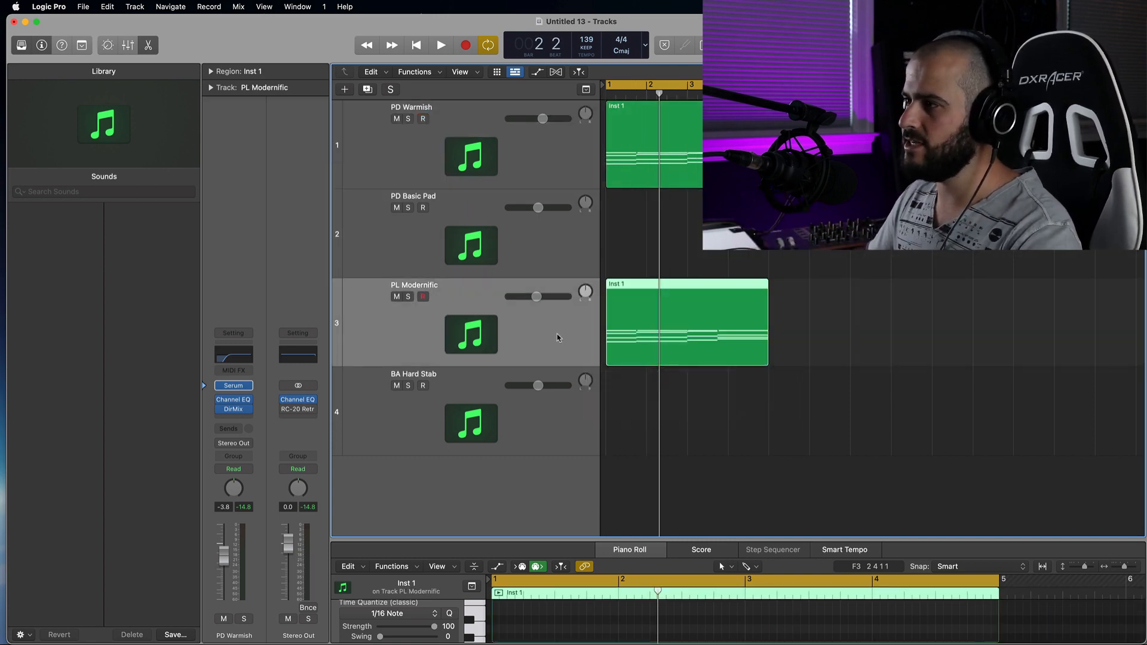
pyautogui.press('space')
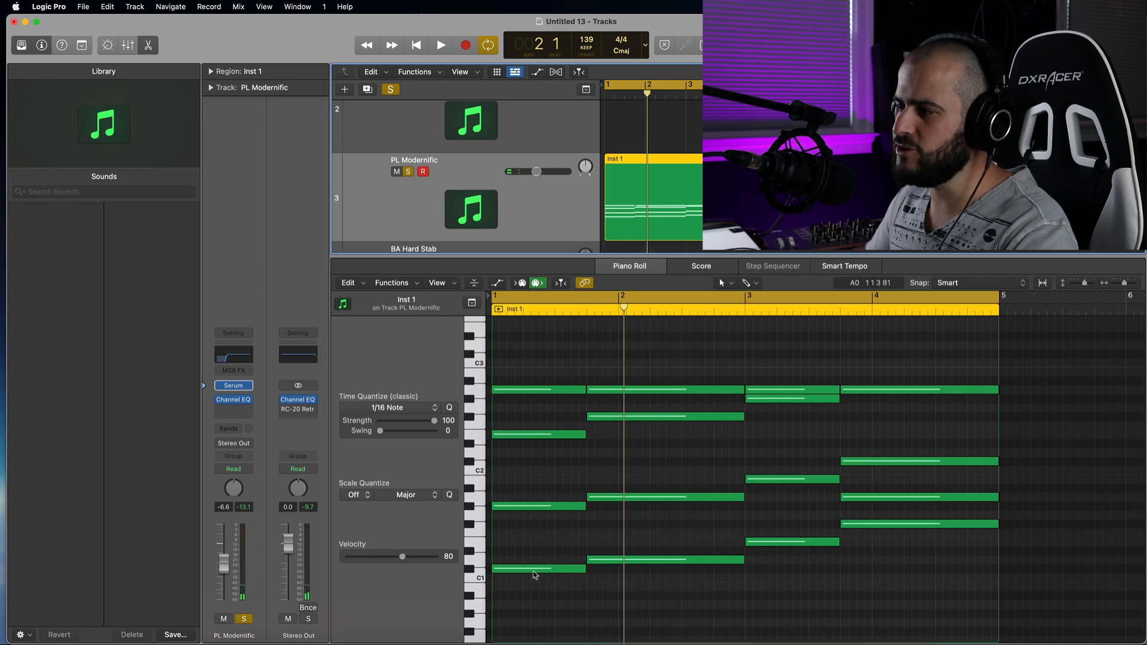
# - Shorten all four notes of the first PL Modernific chord to half their length and duplicate them directly after
pyautogui.moveTo(256, 628); pyautogui.dragTo(326, 211)
pyautogui.moveTo(580, 372); pyautogui.dragTo(581, 375)
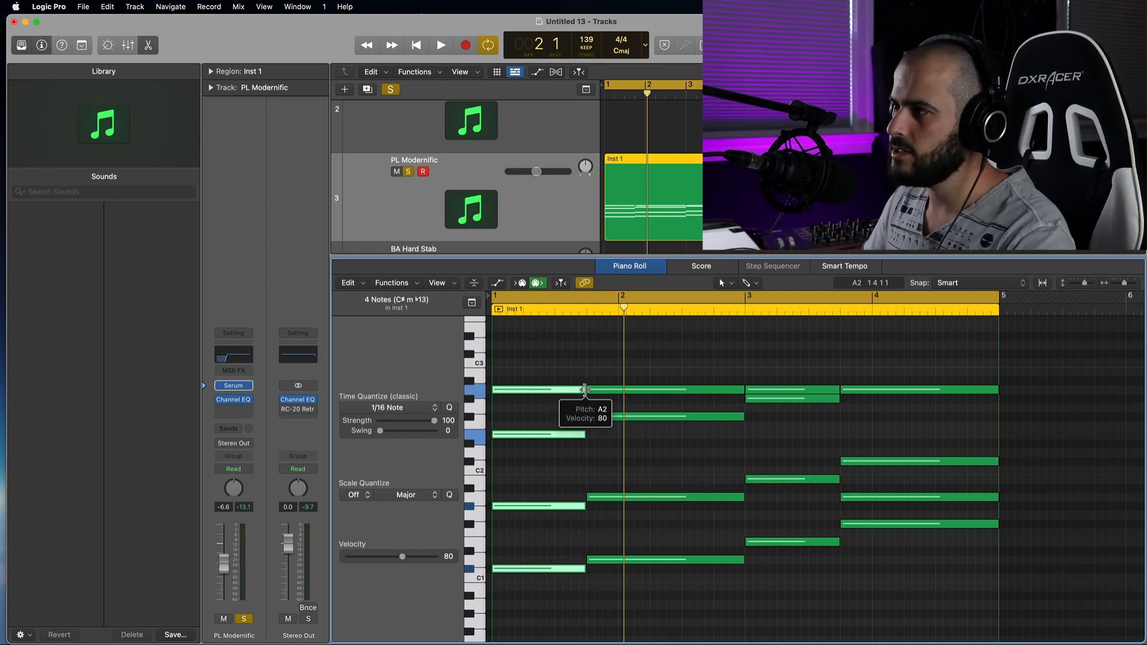
pyautogui.moveTo(584, 389); pyautogui.dragTo(538, 391)
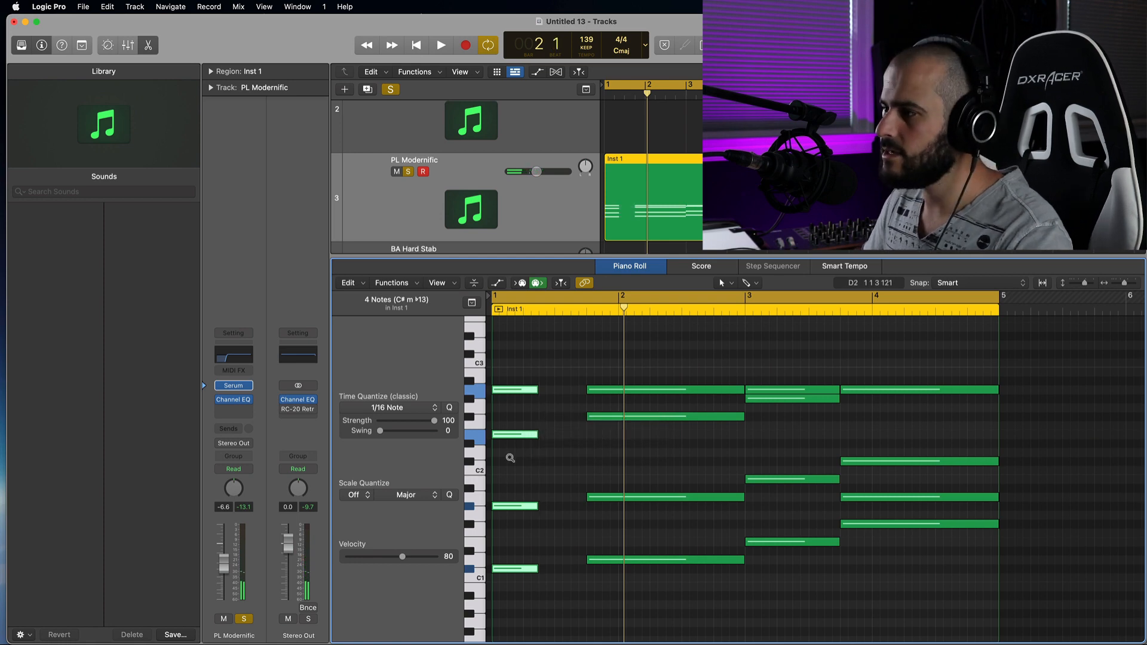
pyautogui.moveTo(510, 572); pyautogui.dragTo(558, 573)
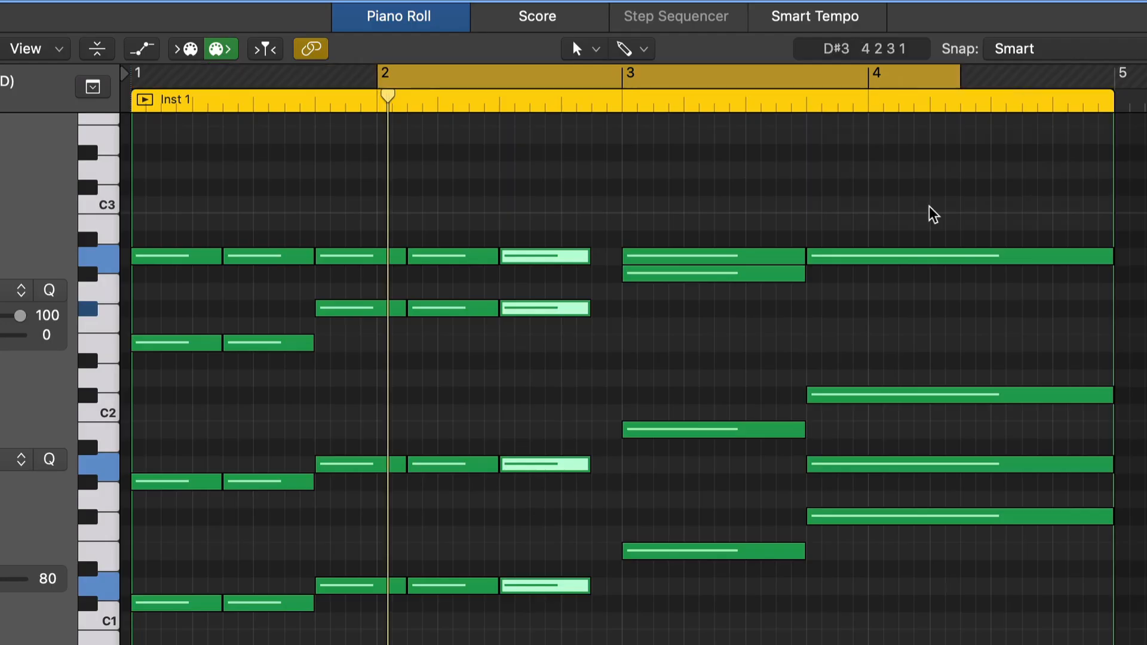
# - Chop the rest of the PL Modernific progression into short stabs, shortening the third and fourth chords and repeating the fourth up to bar 5
pyautogui.moveTo(588, 586)
pyautogui.mouseDown()
pyautogui.moveTo(557, 586)
pyautogui.moveTo(603, 586)
pyautogui.mouseUp()
pyautogui.moveTo(801, 275)
pyautogui.mouseDown()
pyautogui.moveTo(705, 278)
pyautogui.moveTo(761, 275)
pyautogui.mouseUp()
pyautogui.moveTo(860, 233); pyautogui.dragTo(968, 532)
pyautogui.moveTo(1090, 518); pyautogui.dragTo(878, 517)
pyautogui.moveTo(866, 515); pyautogui.dragTo(958, 513)
pyautogui.moveTo(959, 512); pyautogui.dragTo(1051, 511)
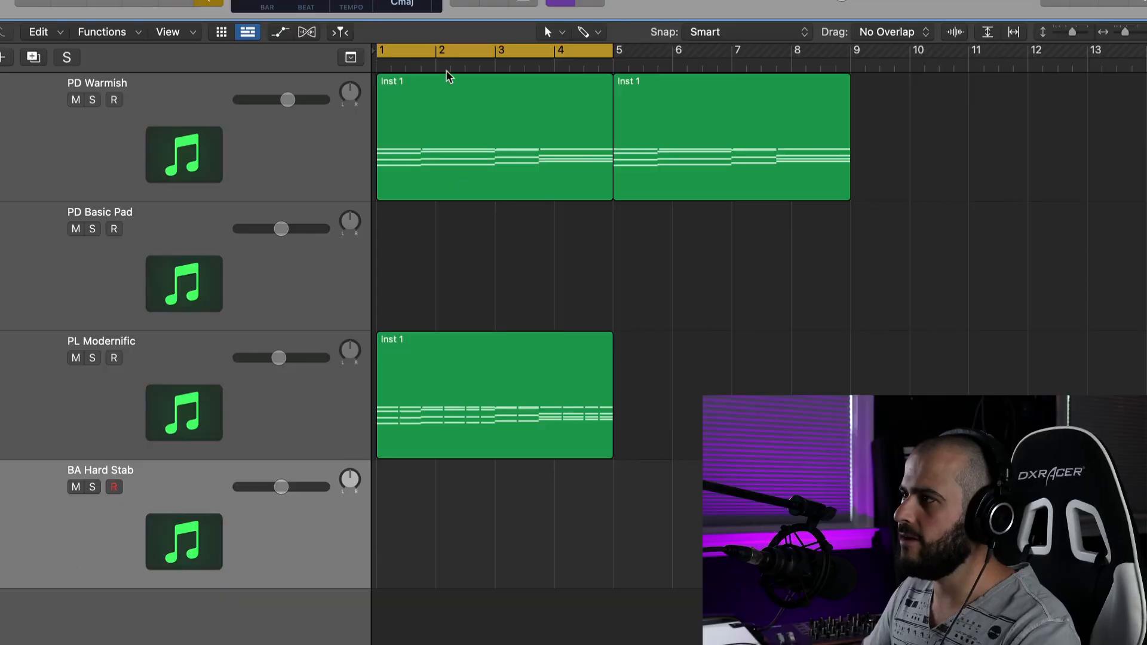
# - Paste the copied bass notes at bar 1 on the BA Hard Stab track and play that track soloed
pyautogui.moveTo(459, 63); pyautogui.dragTo(233, 84)
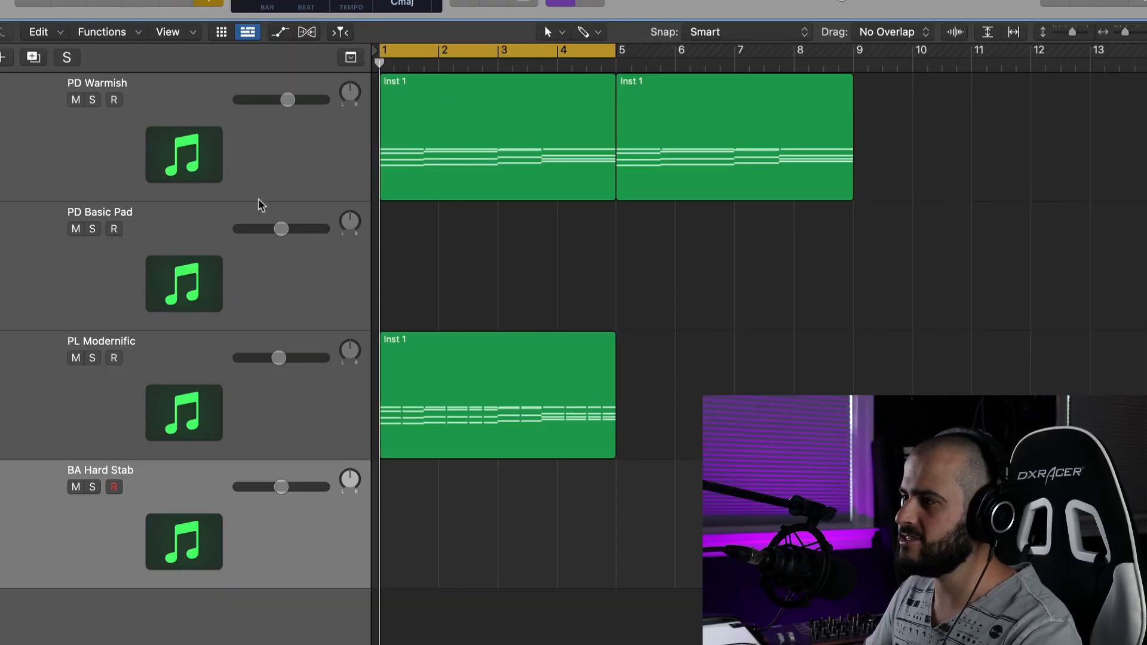
pyautogui.press('super+v')
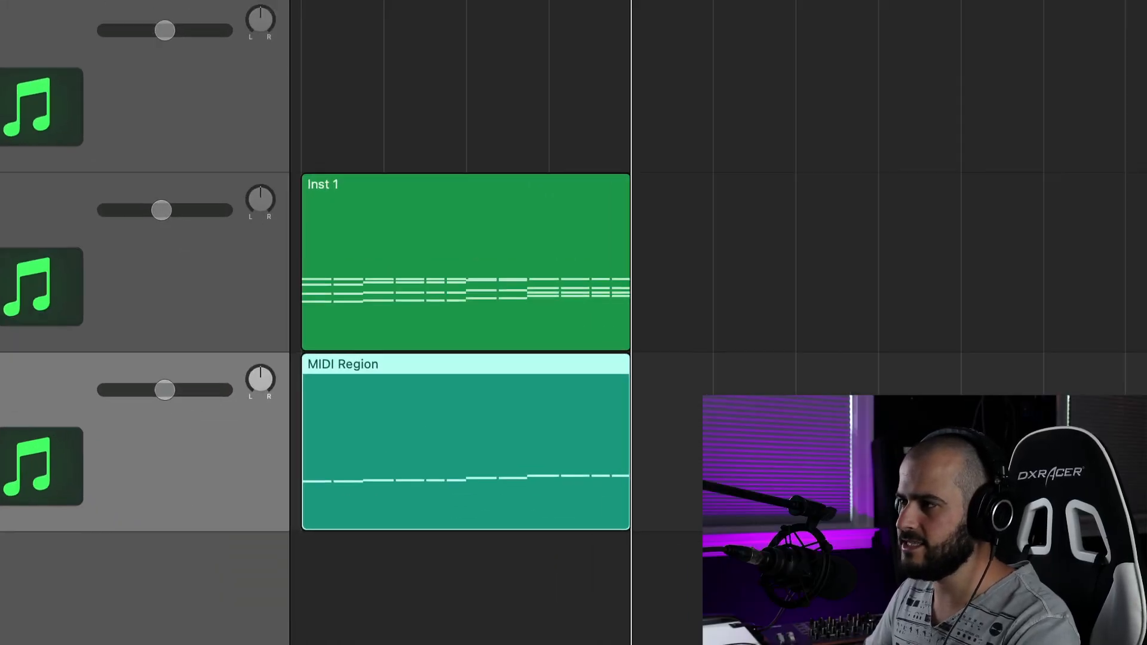
pyautogui.click(92, 487)
pyautogui.press('space')
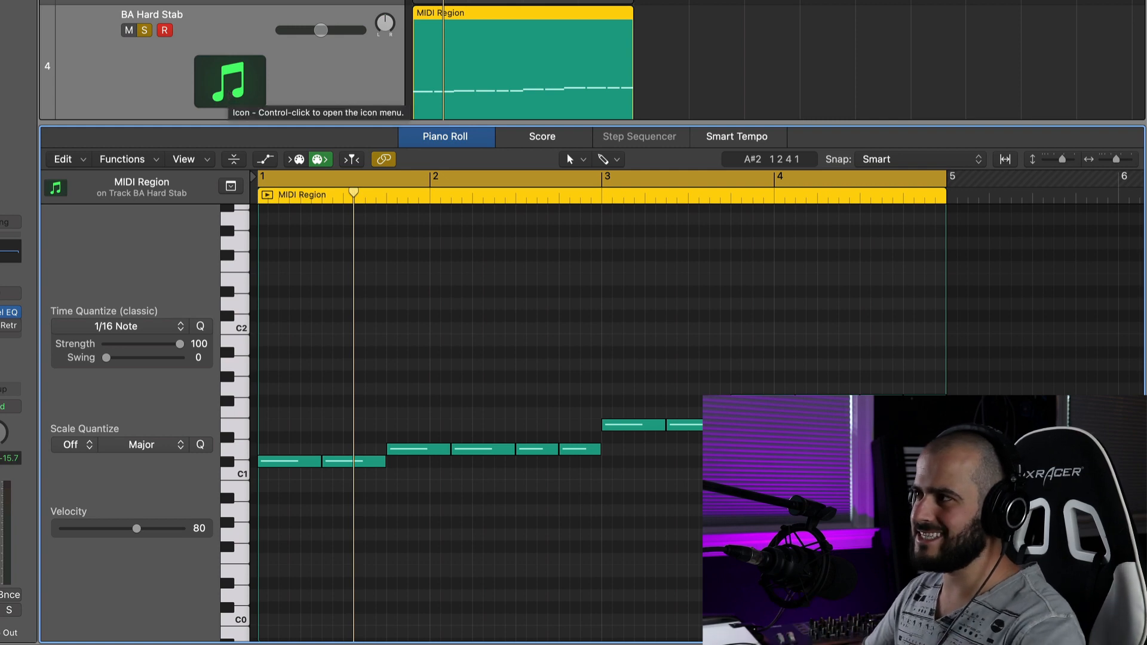
# - Solo PL Modernific together with BA Hard Stab, view its notes, and reopen the BA Hard Stab region
pyautogui.scroll(3, 516, 3)
pyautogui.click(144, 1)
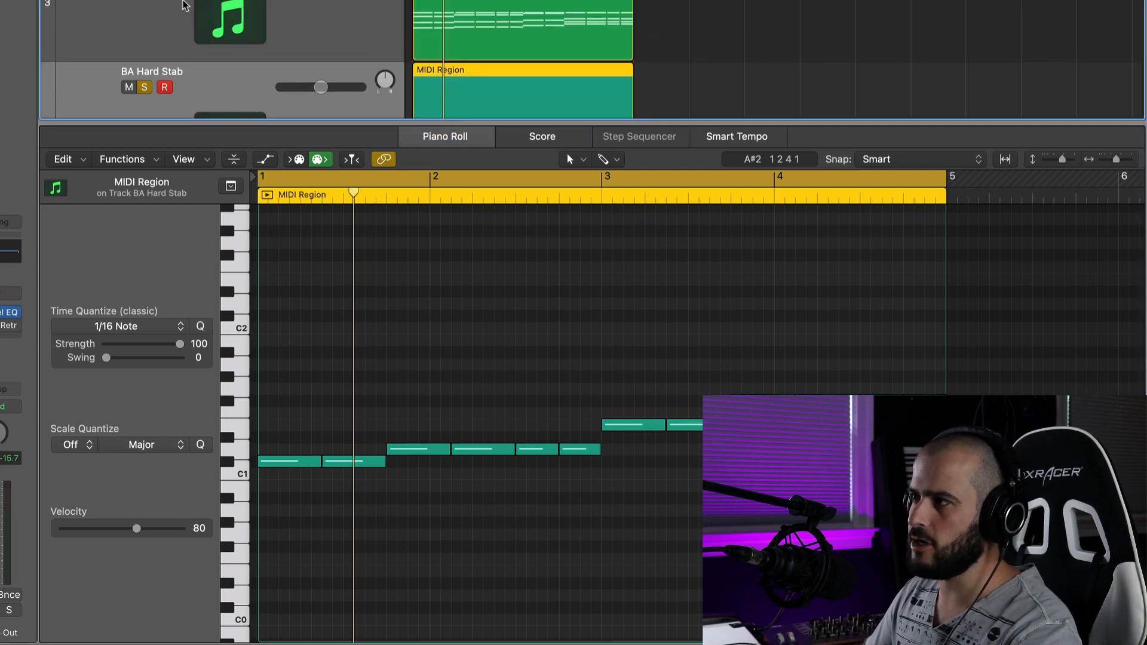
pyautogui.click(182, 2)
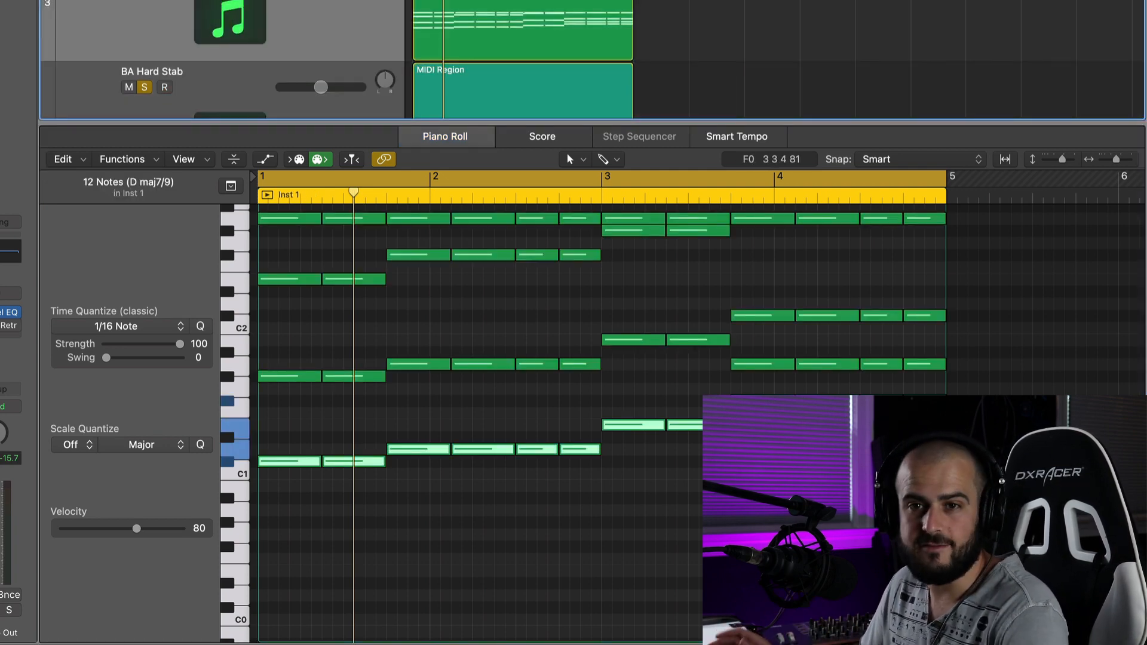
pyautogui.scroll(-3, 527, 60)
pyautogui.click(527, 36)
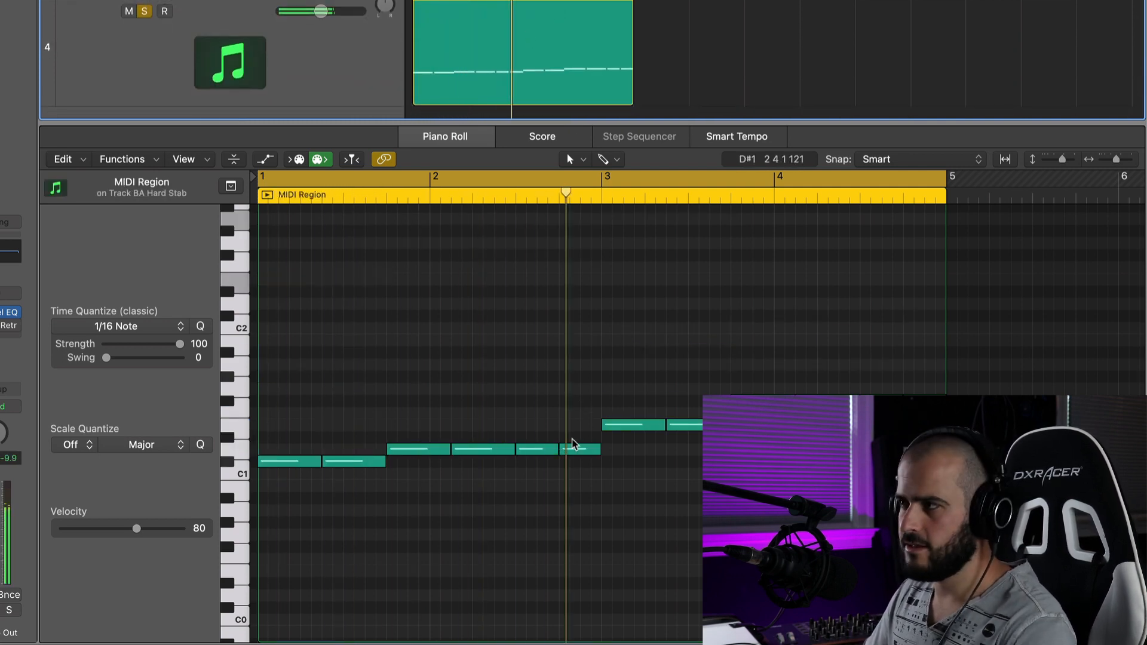
# - Turn off solo on PL Modernific and set the cycle range from bar 2 to beat 3 of bar 4
pyautogui.scroll(2, 283, 25)
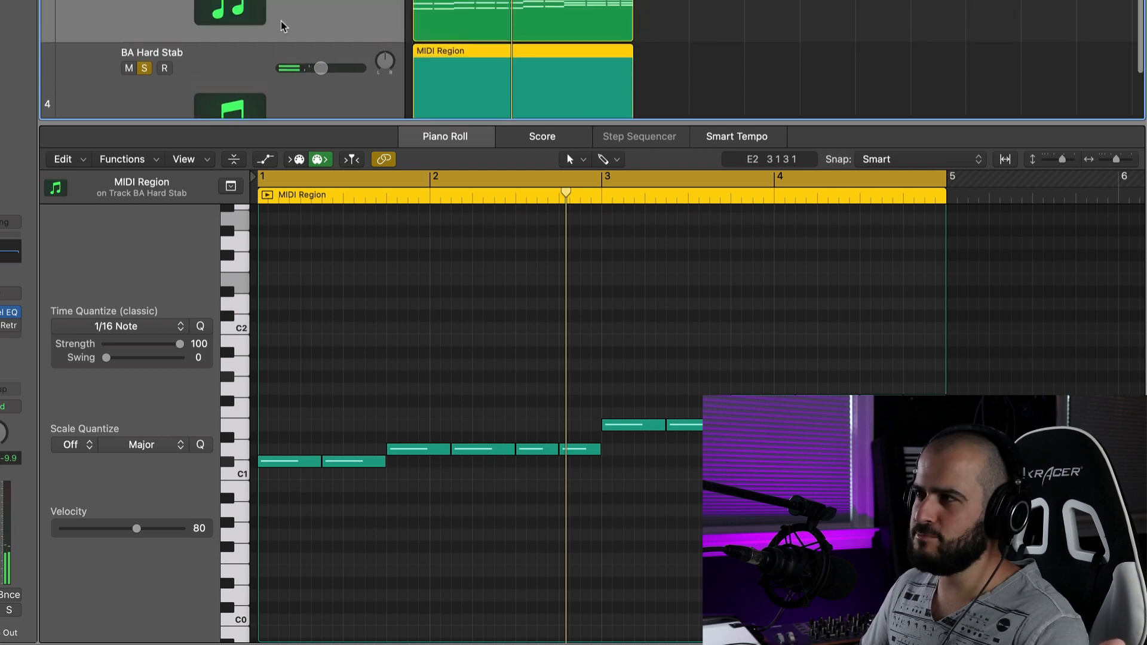
pyautogui.press('s')
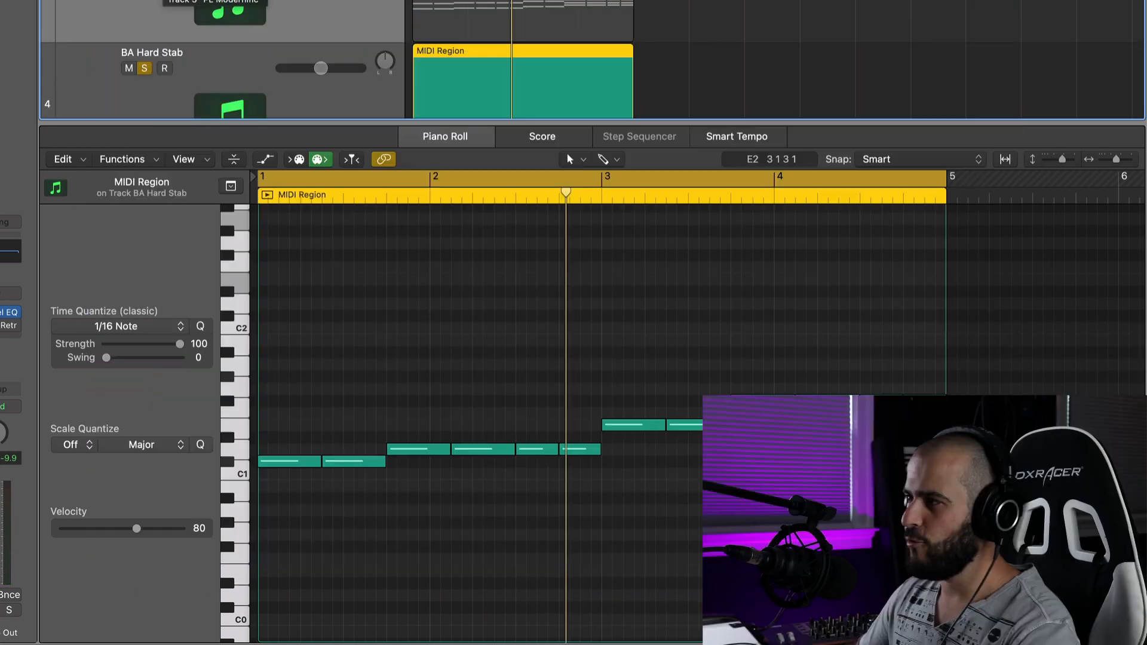
pyautogui.click(437, 304)
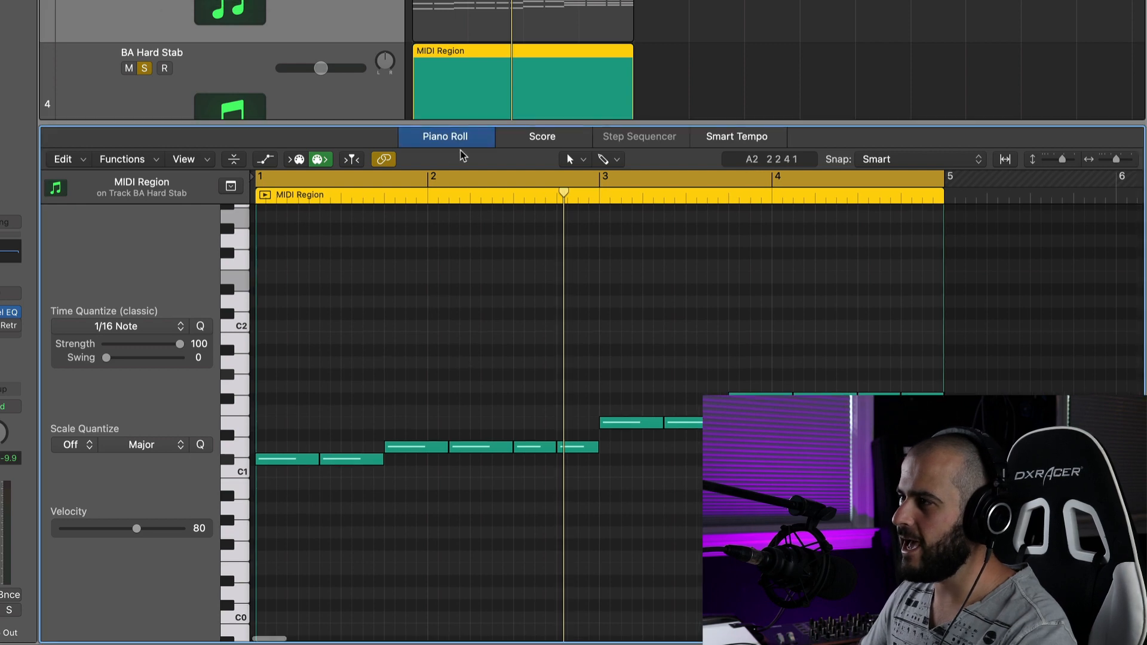
pyautogui.moveTo(428, 181); pyautogui.dragTo(851, 179)
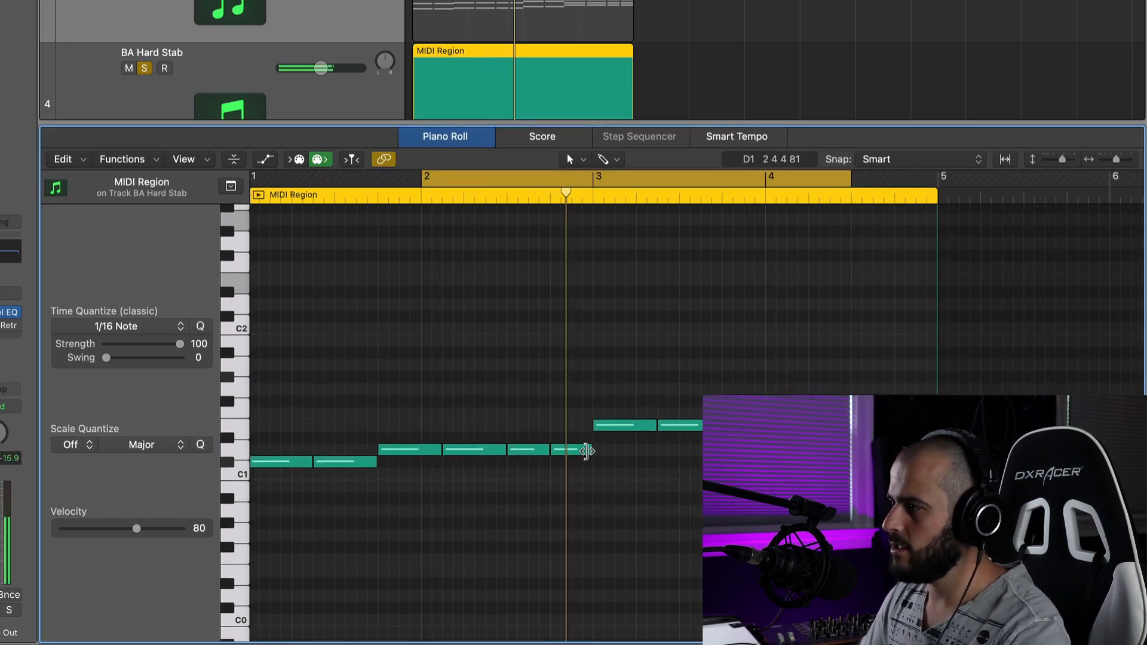
# - Shorten the last D1 bass note before bar 3 to 0 0 2 0 and fill the gap with a short D0 note
pyautogui.click(586, 454)
pyautogui.moveTo(589, 452); pyautogui.dragTo(568, 461)
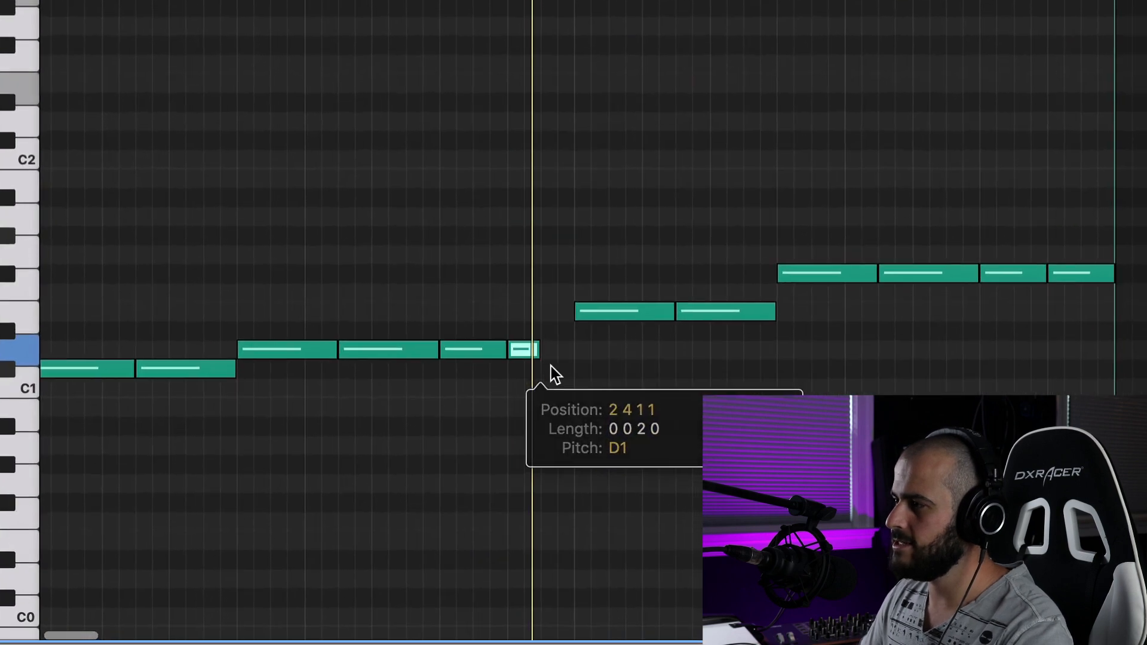
pyautogui.scroll(-3, 581, 457)
pyautogui.click(546, 460)
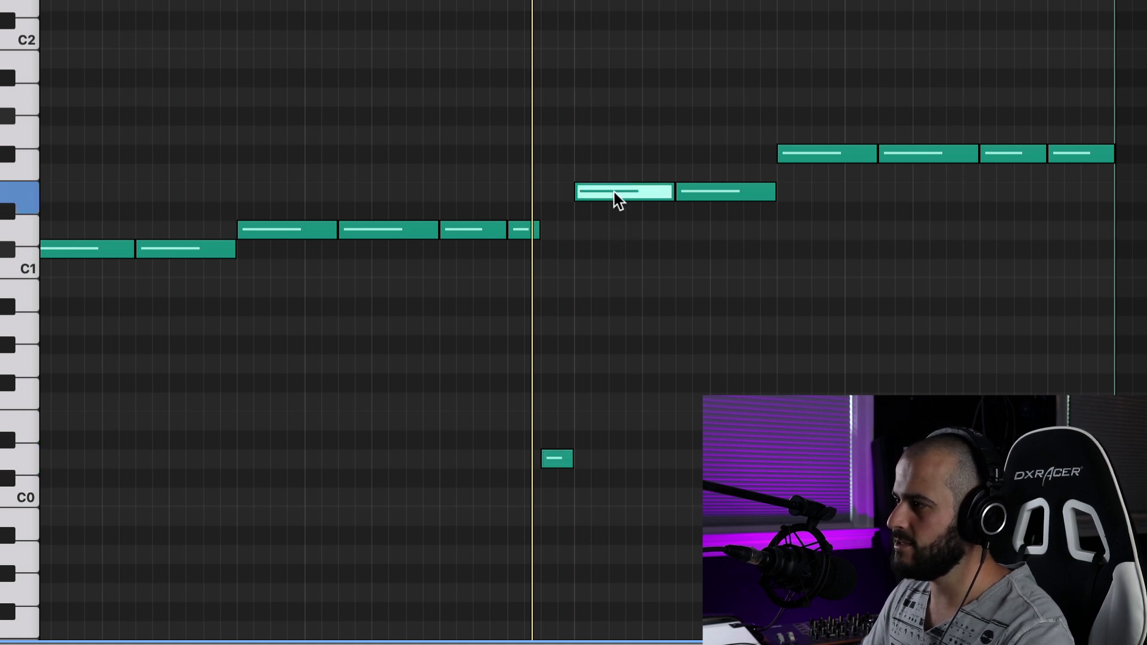
# - Lower the bass notes from 3 2 3 1 to the end of the region by one octave, to E0 and F#0, and play them
pyautogui.moveTo(740, 16); pyautogui.dragTo(1146, 372)
pyautogui.scroll(-1, 844, 231)
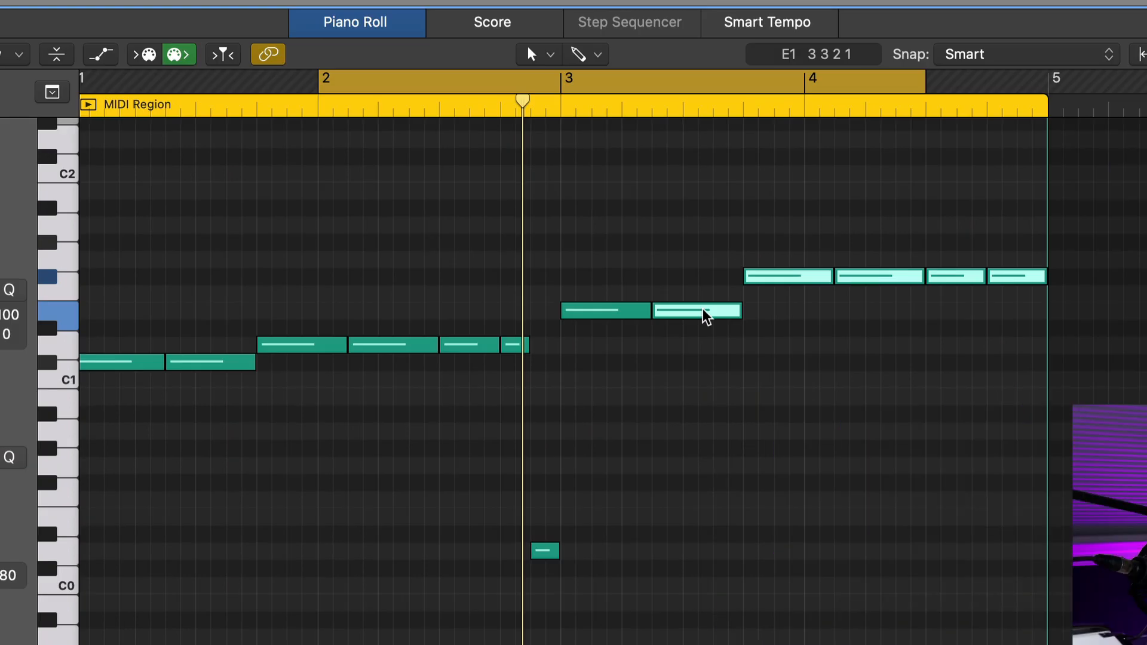
pyautogui.moveTo(733, 179); pyautogui.dragTo(732, 395)
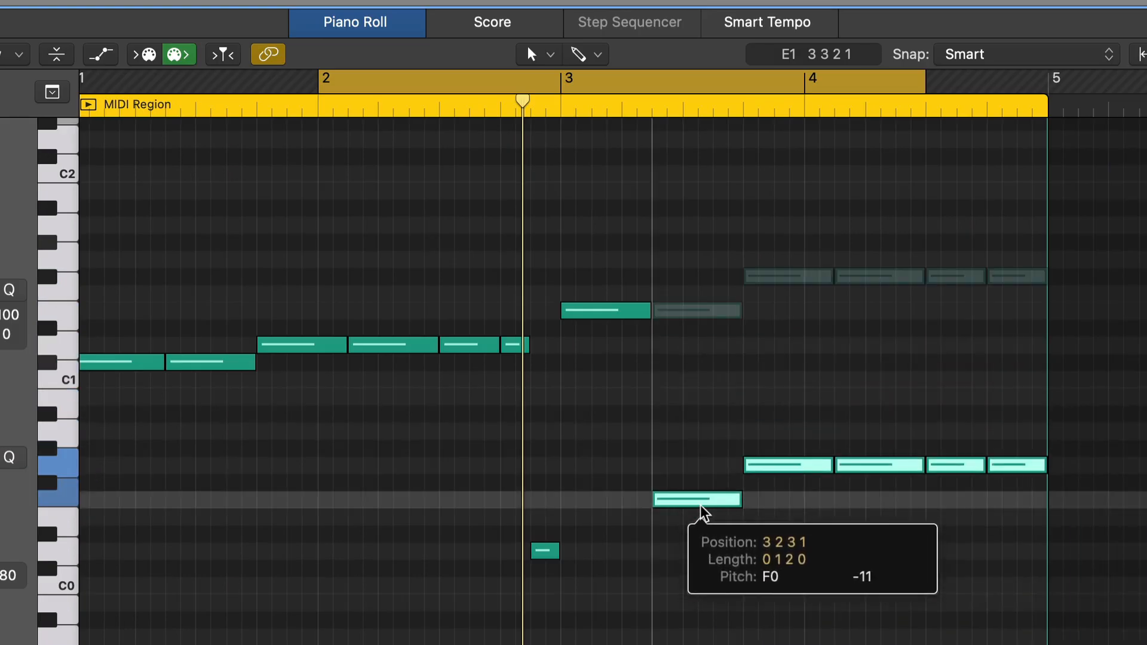
pyautogui.moveTo(701, 506); pyautogui.dragTo(700, 517)
pyautogui.moveTo(662, 446); pyautogui.dragTo(1092, 643)
pyautogui.click(929, 644)
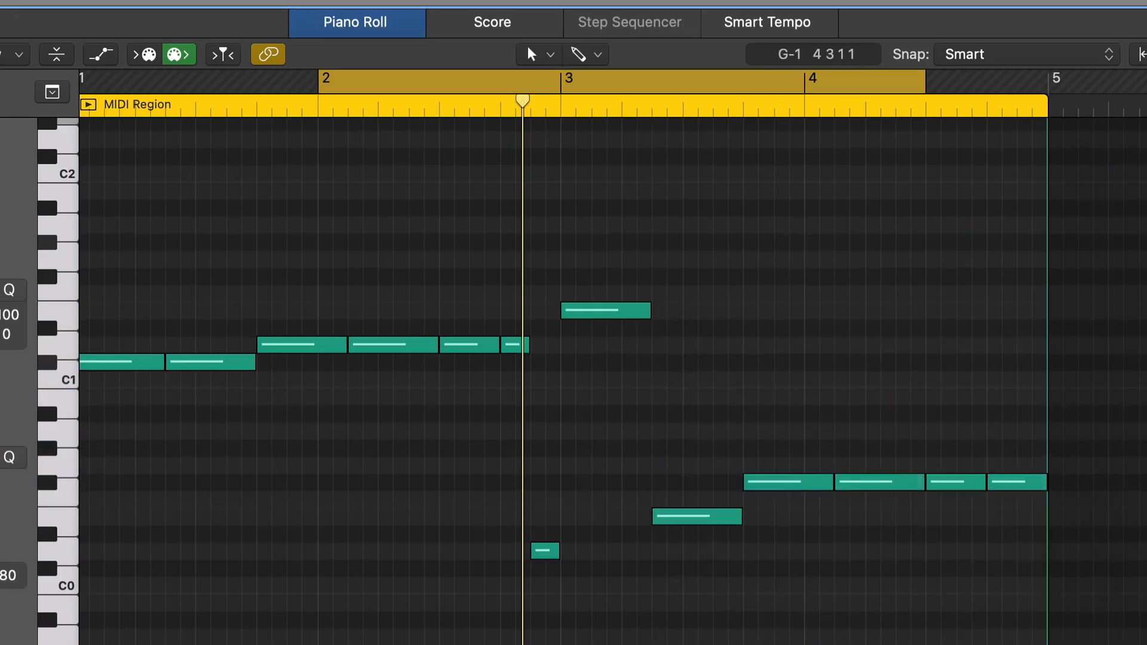
pyautogui.press('space')
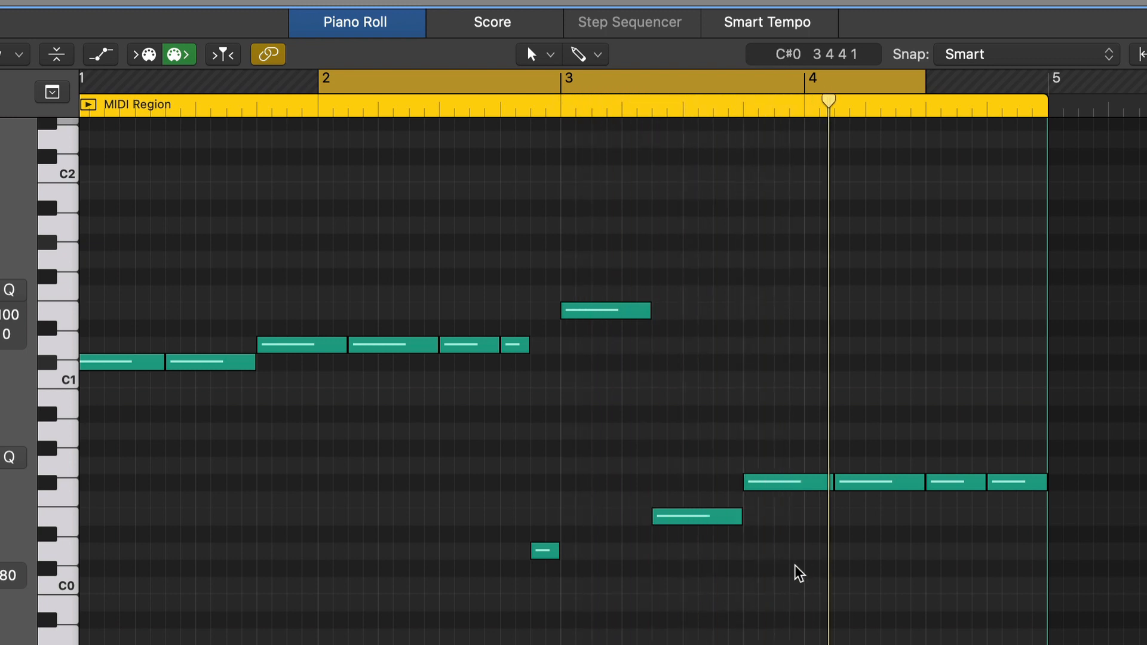
pyautogui.press('space')
# - Add an E0 note just after bar 3 ending at the next E0 note, and play with the cycle starting midway through bar 2
pyautogui.keyDown('super'); pyautogui.click(576, 517); pyautogui.keyUp('super')
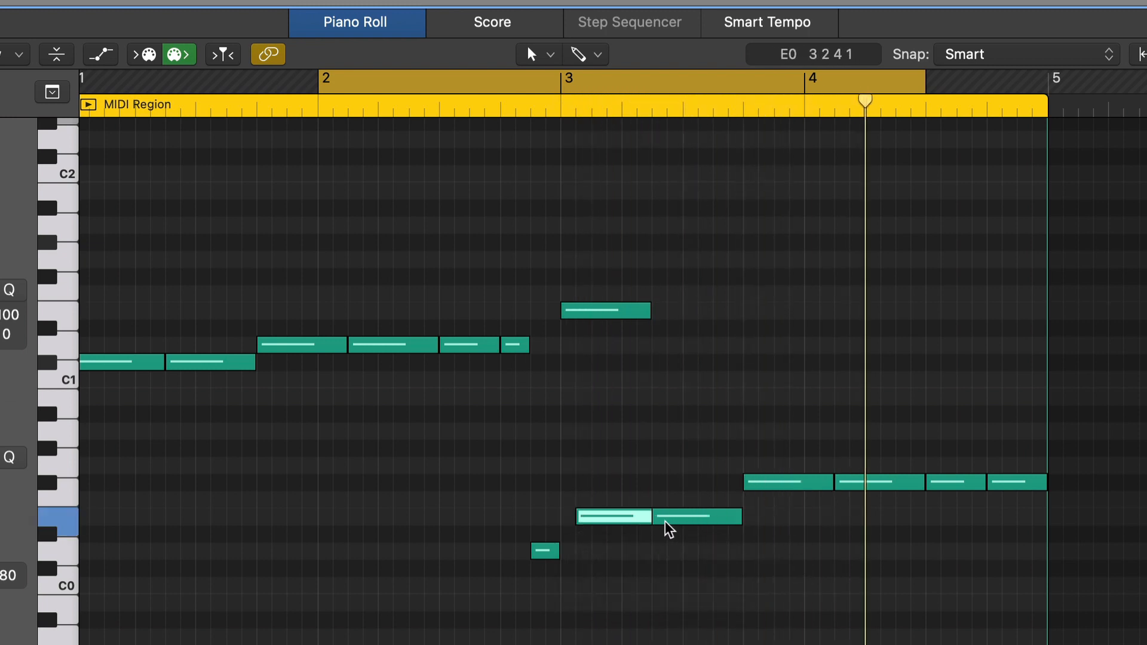
pyautogui.moveTo(651, 518); pyautogui.dragTo(648, 533)
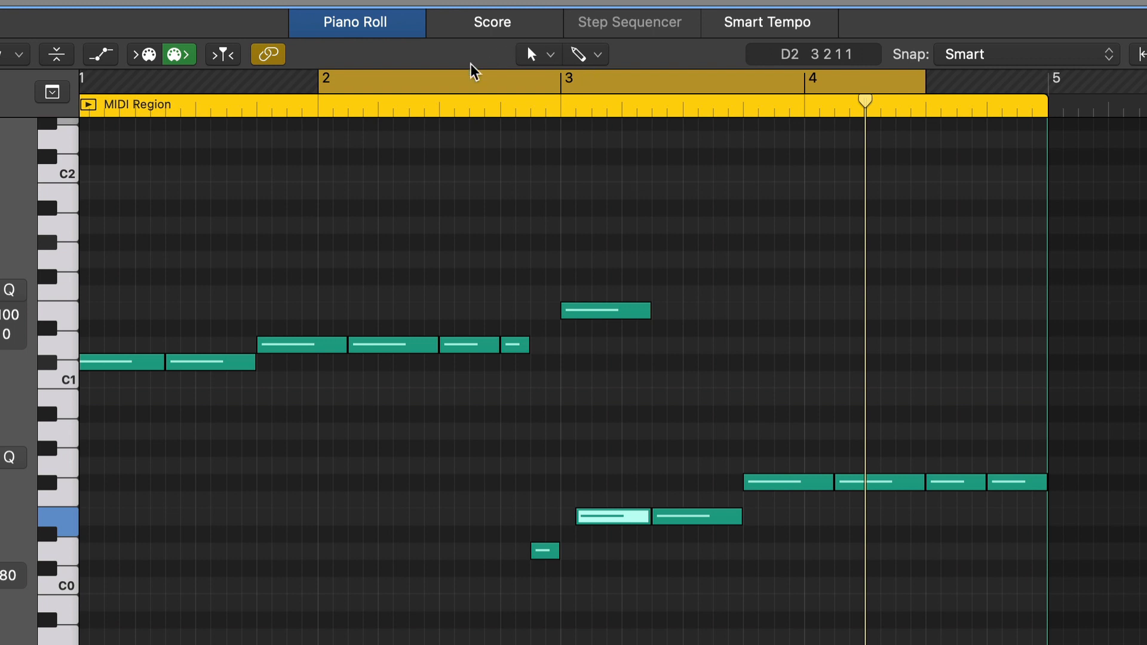
pyautogui.moveTo(469, 81); pyautogui.dragTo(1146, 82)
pyautogui.press('space')
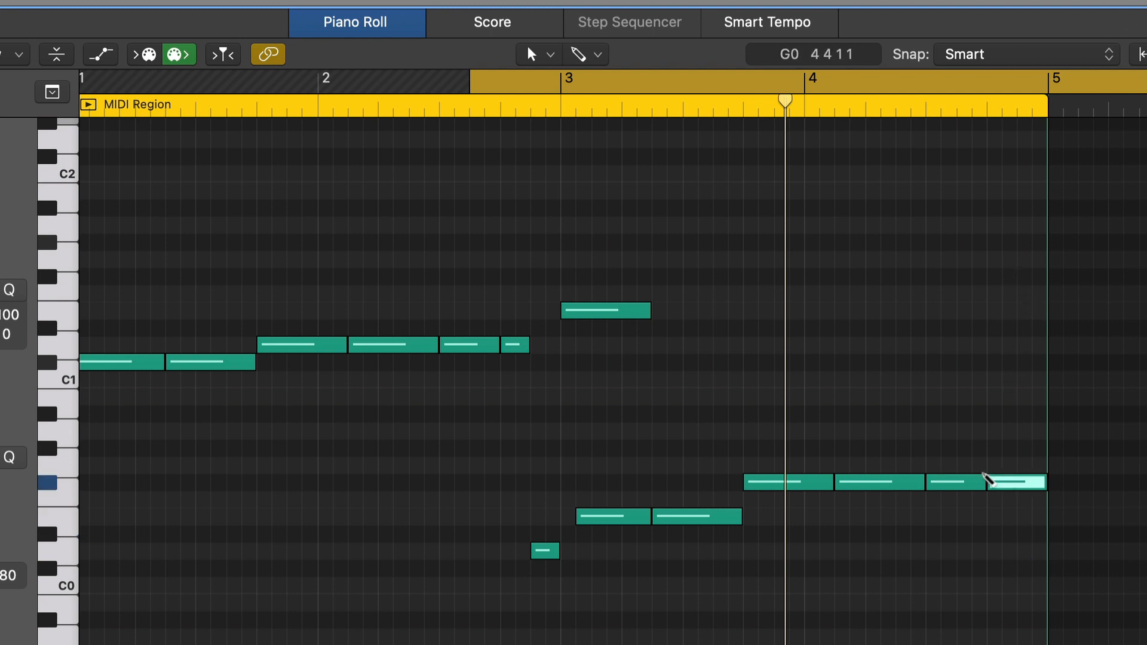
# - Add a short F#1 note near the end of bar 4, shift it slightly earlier, and play the end of the region in a cycle
pyautogui.click(1017, 278)
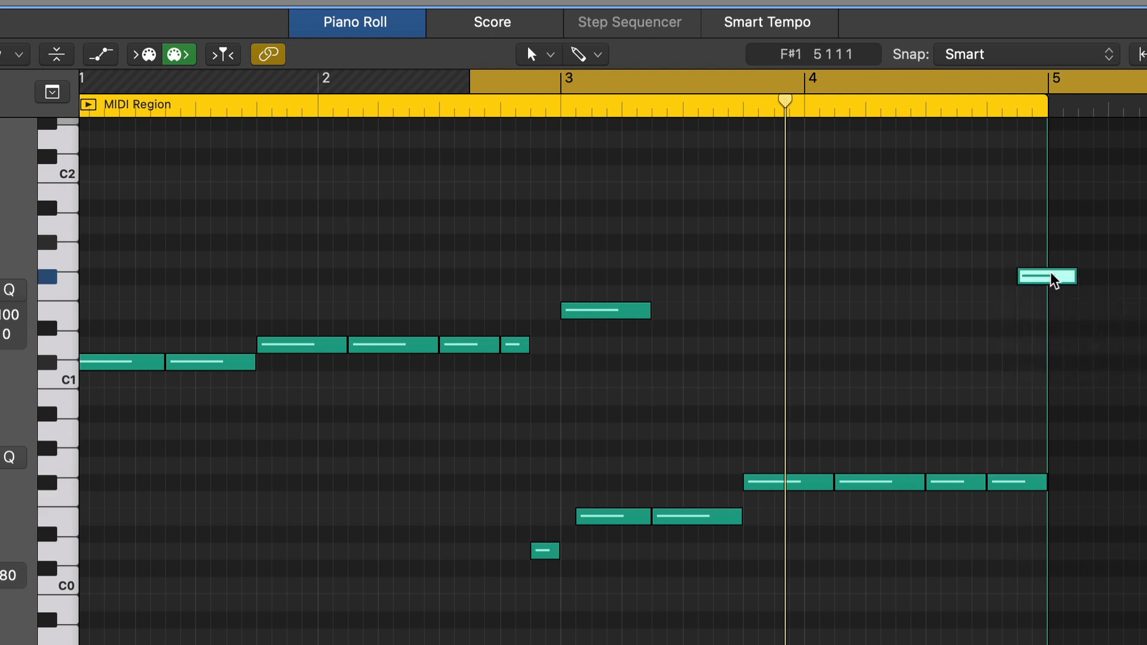
pyautogui.moveTo(1066, 275); pyautogui.dragTo(1050, 275)
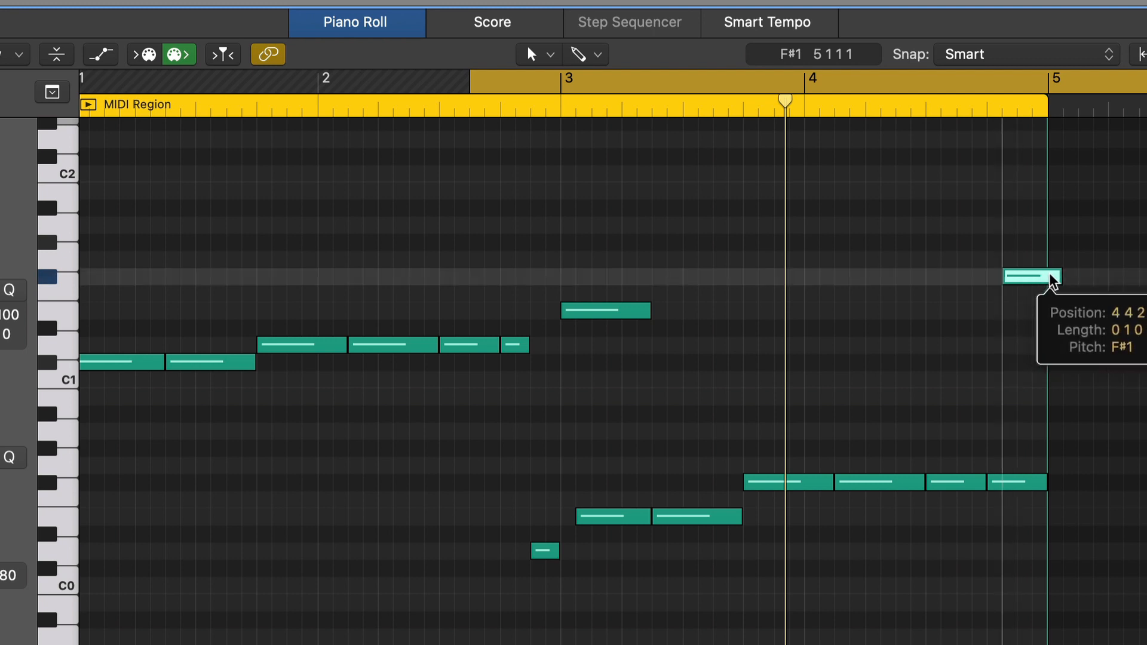
pyautogui.moveTo(934, 81); pyautogui.dragTo(1145, 90)
pyautogui.press('space')
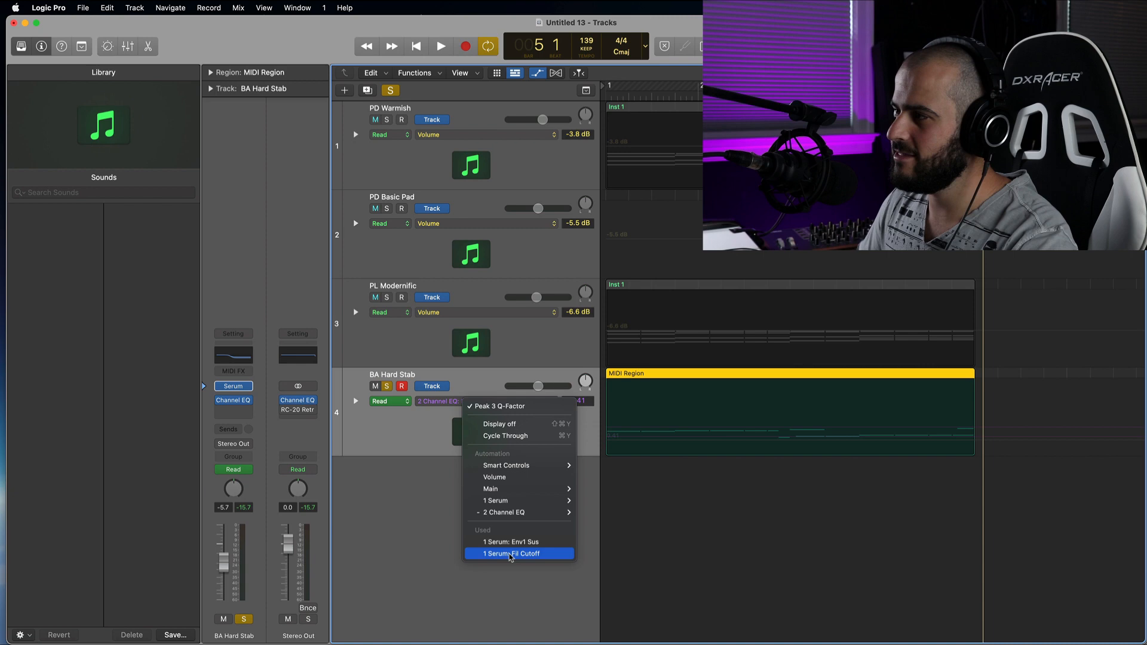
# - Show Serum's Fil Cutoff automation on BA Hard Stab, draw a brief peak to 1093 Hz just after bar 3, and play it
pyautogui.click(511, 553)
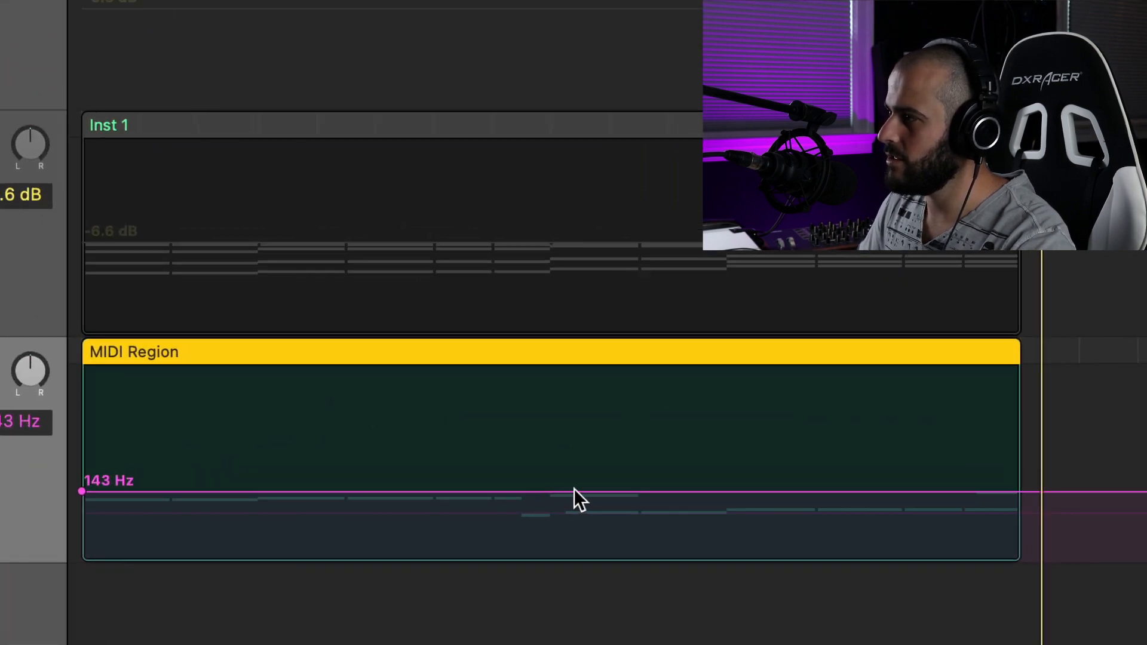
pyautogui.click(574, 491)
pyautogui.click(630, 491)
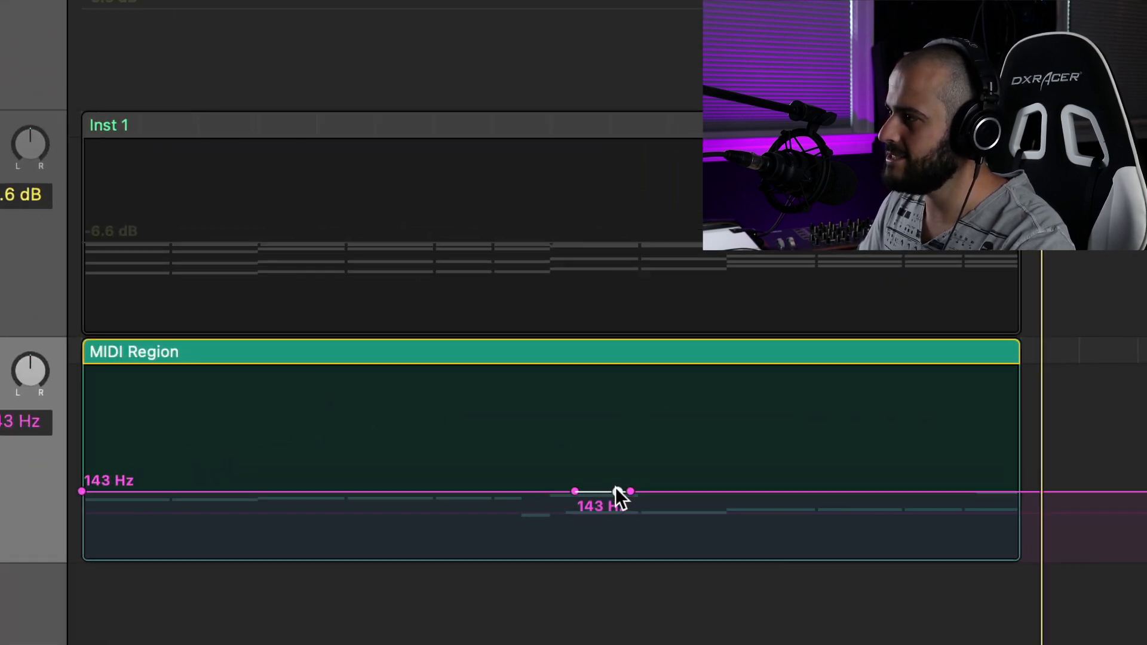
pyautogui.moveTo(617, 491); pyautogui.dragTo(617, 454)
pyautogui.press('space')
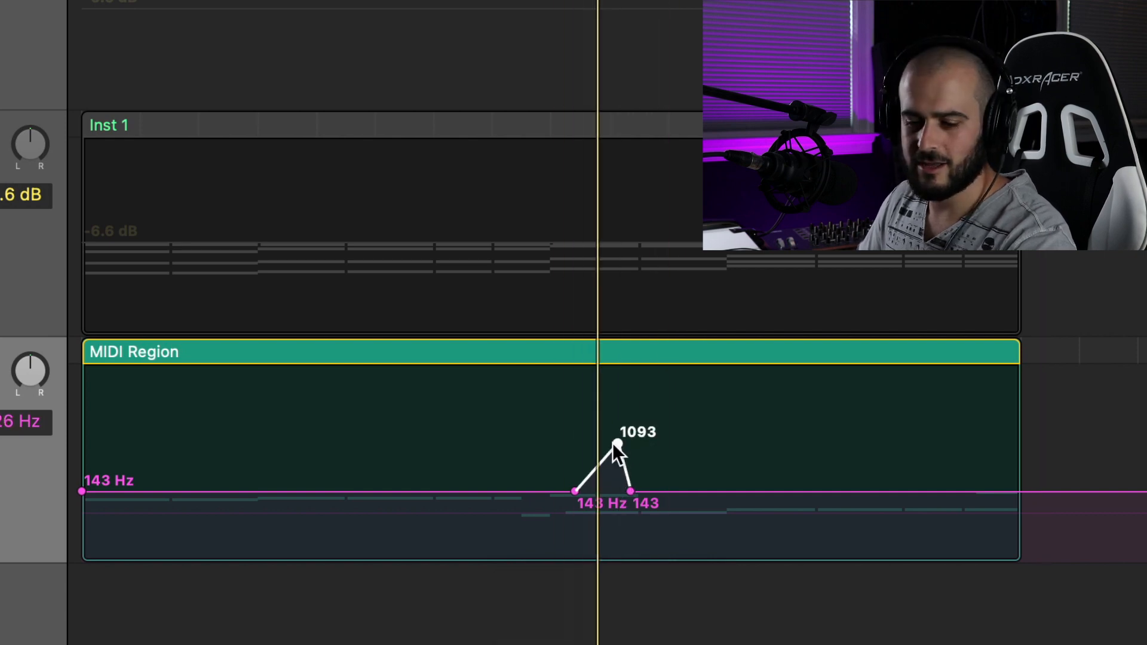
pyautogui.press('space')
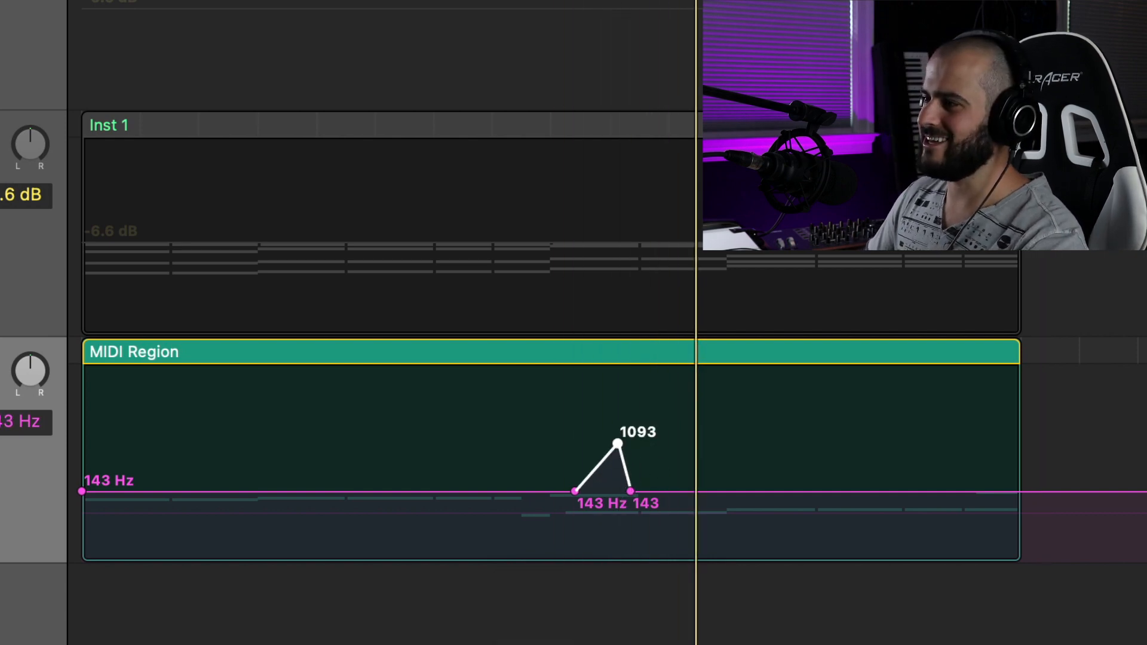
# - Turn off solo on BA Hard Stab, hide the track automation, and play all tracks together with the cycle starting at bar 1
pyautogui.hotkey('ctrl', 's')
pyautogui.press('c')
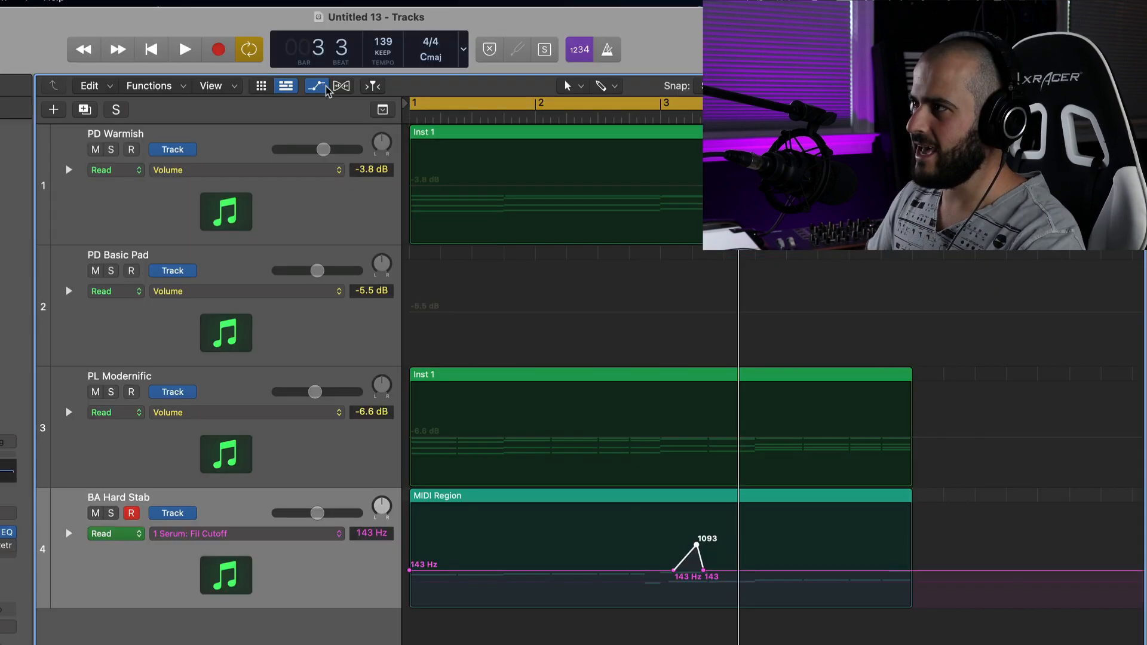
pyautogui.press('a')
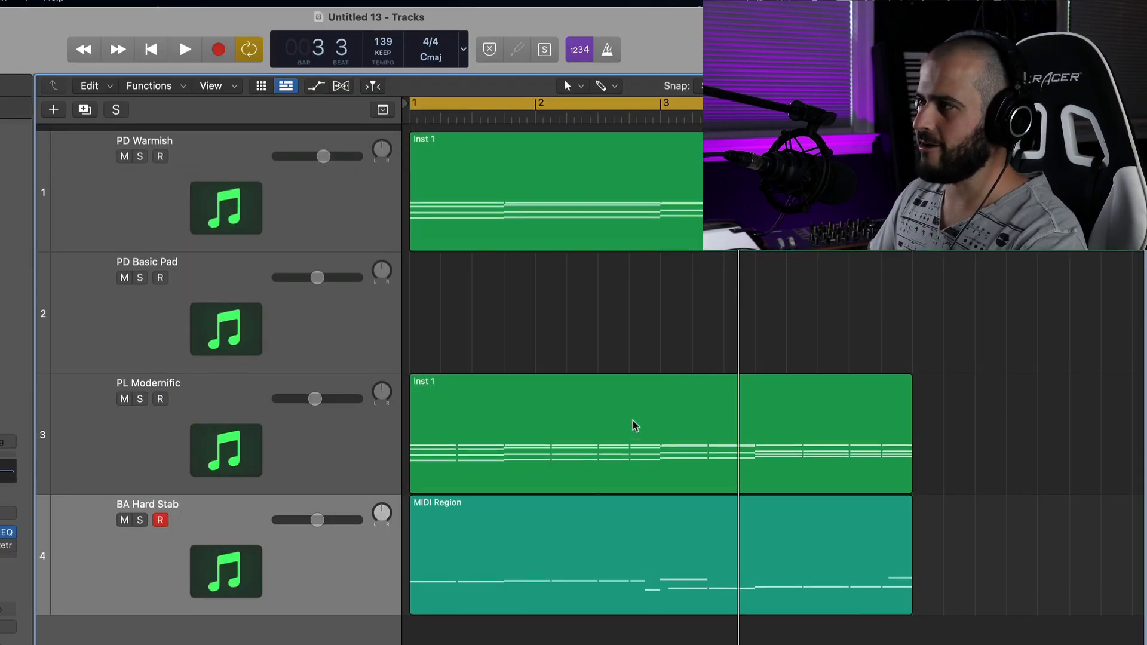
pyautogui.press('space')
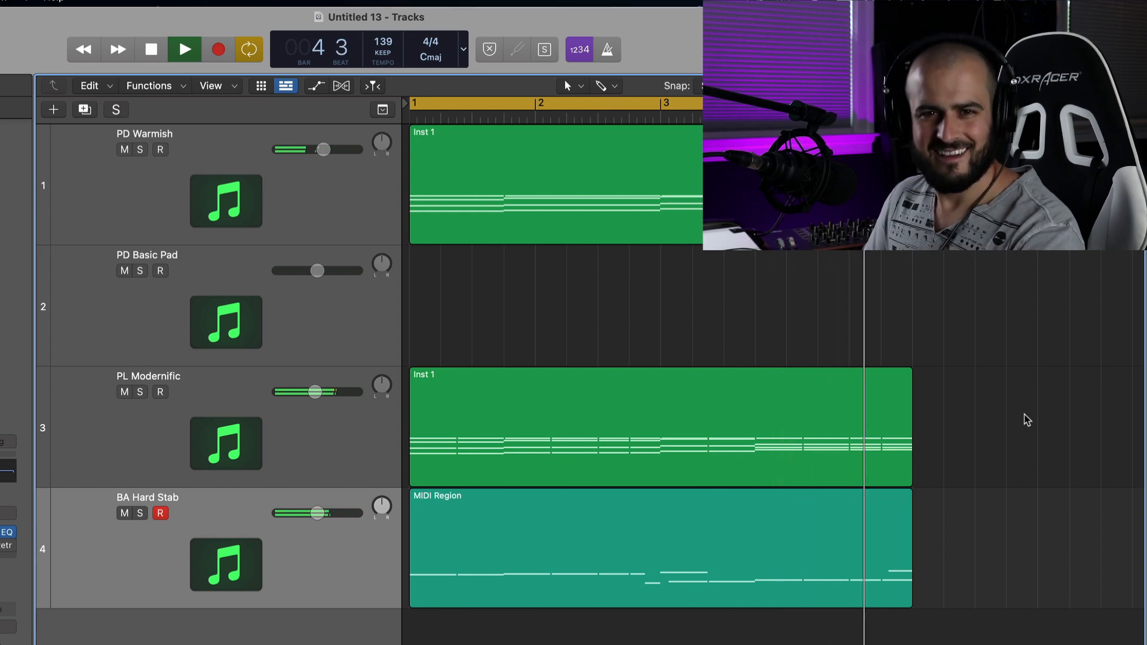
pyautogui.press('space')
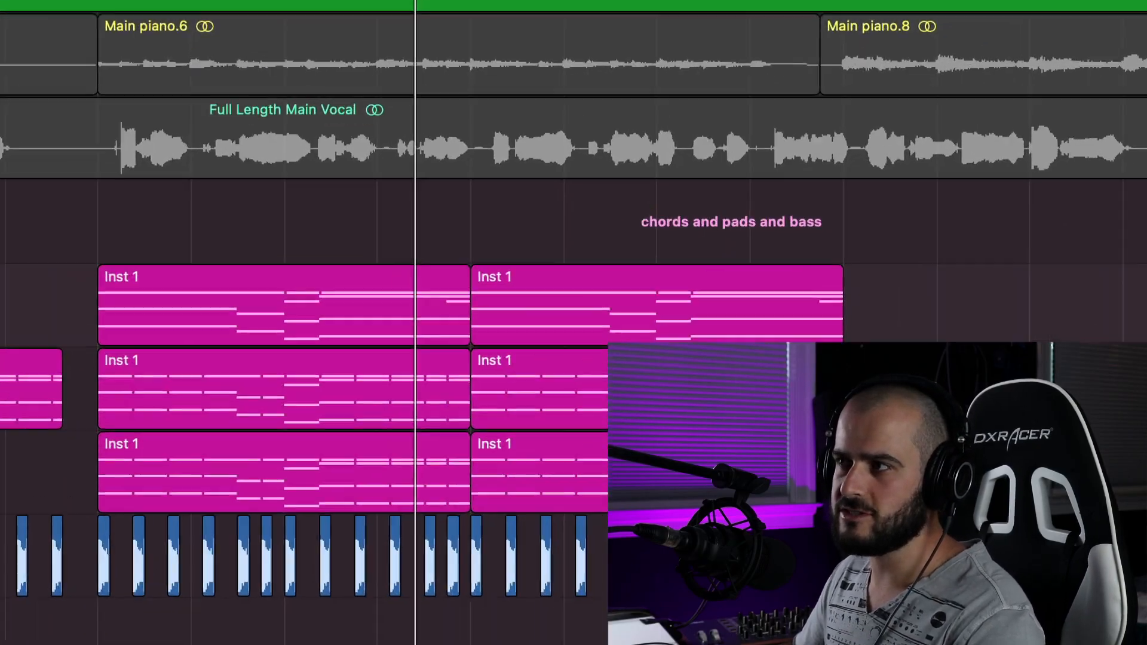
# - Listen to the finished song's chord tracks soloed and enlarge the Piano Roll to examine the rhythmic chord notes in bars 41 to 44
pyautogui.press('s')
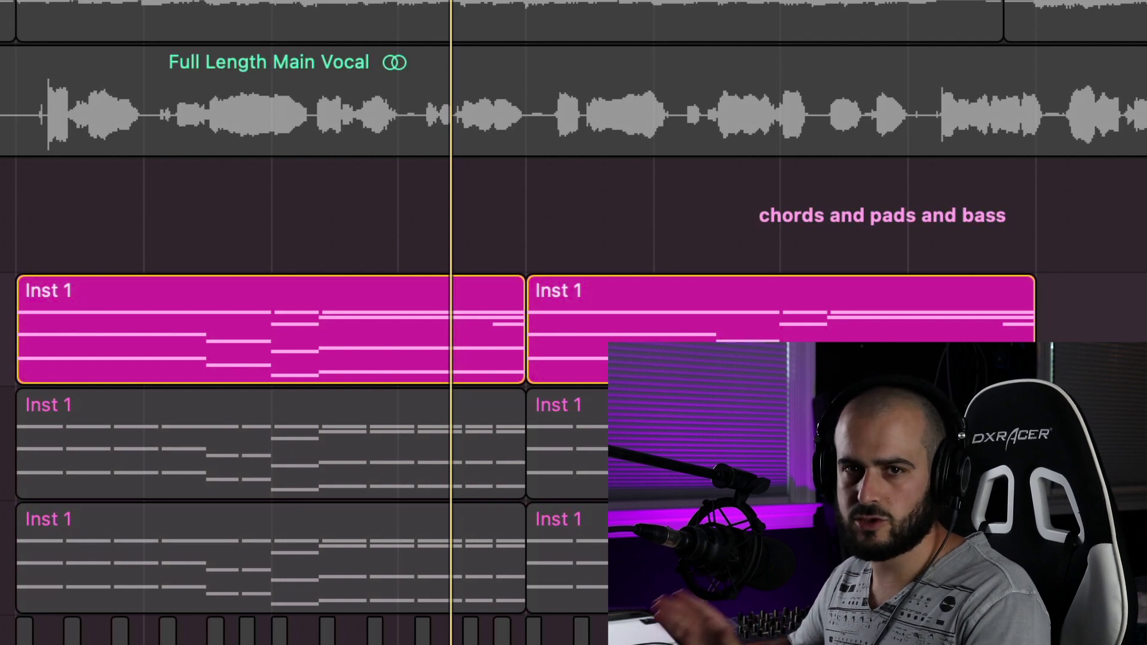
pyautogui.press('space')
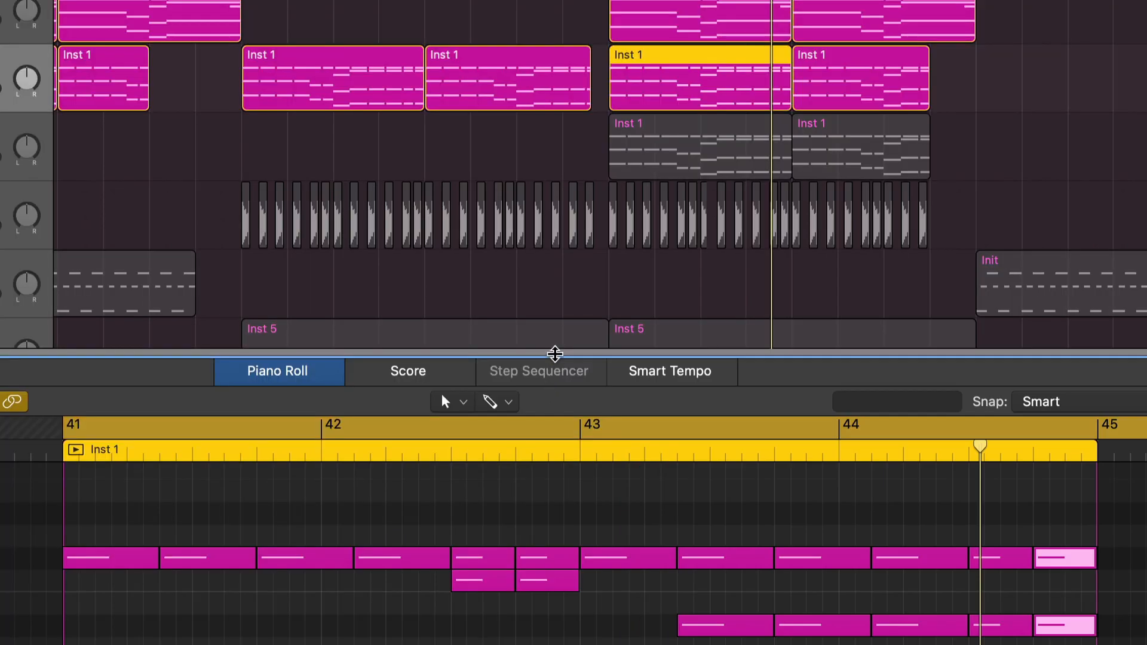
pyautogui.moveTo(555, 354); pyautogui.dragTo(555, 0)
pyautogui.scroll(-2, 298, 291)
pyautogui.scroll(2, 300, 280)
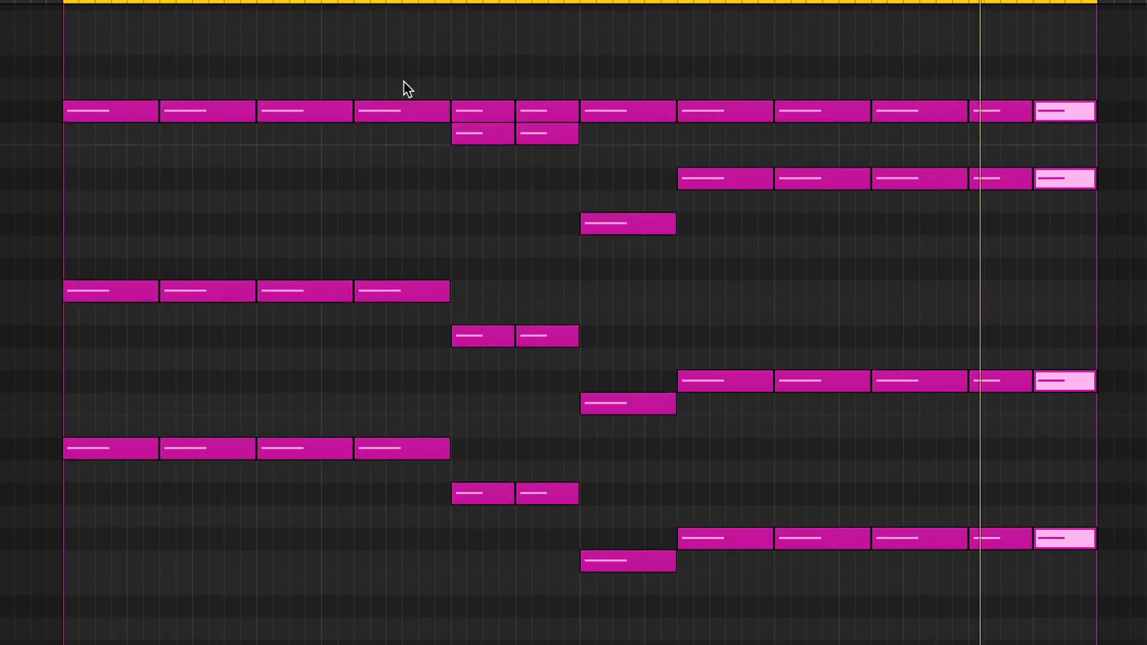
pyautogui.press('space')
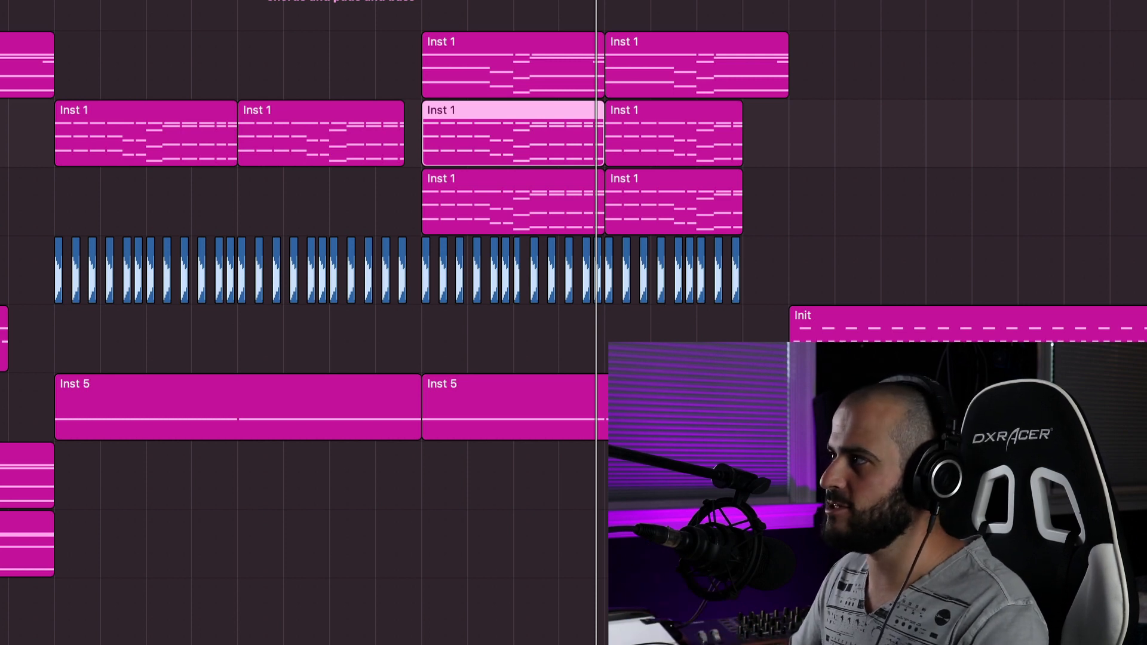
# - Play the two lower Inst 1 chord tracks soloed one after the other, and turn solo off again
pyautogui.press('super+Left')
pyautogui.press('super+Left')
pyautogui.press('super+Left')
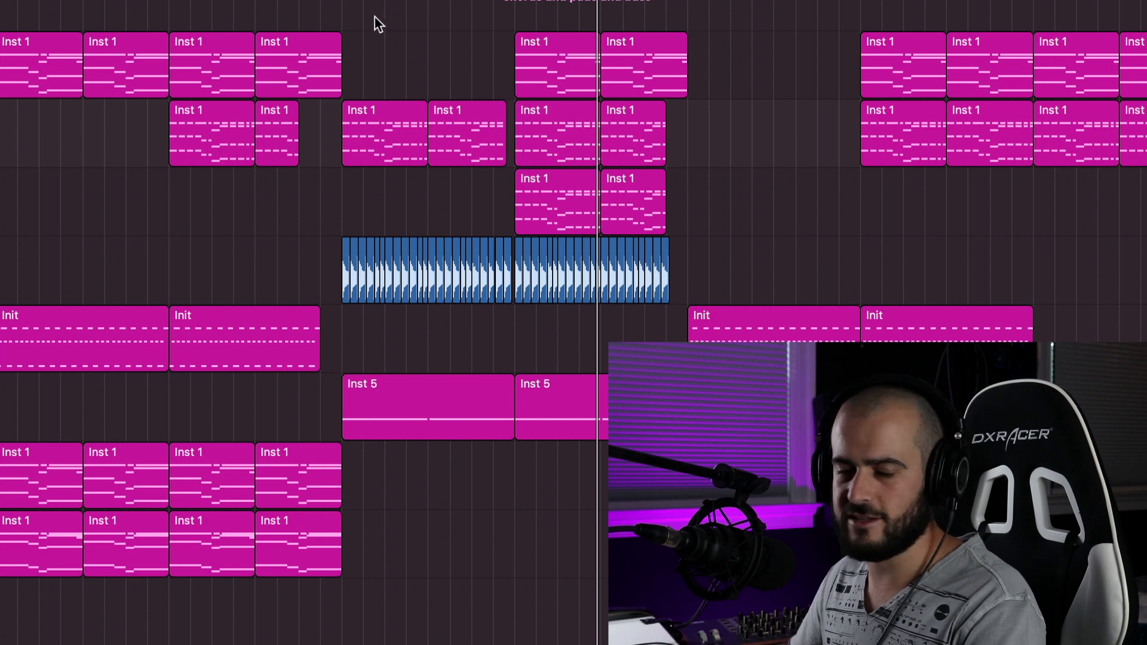
pyautogui.press('space')
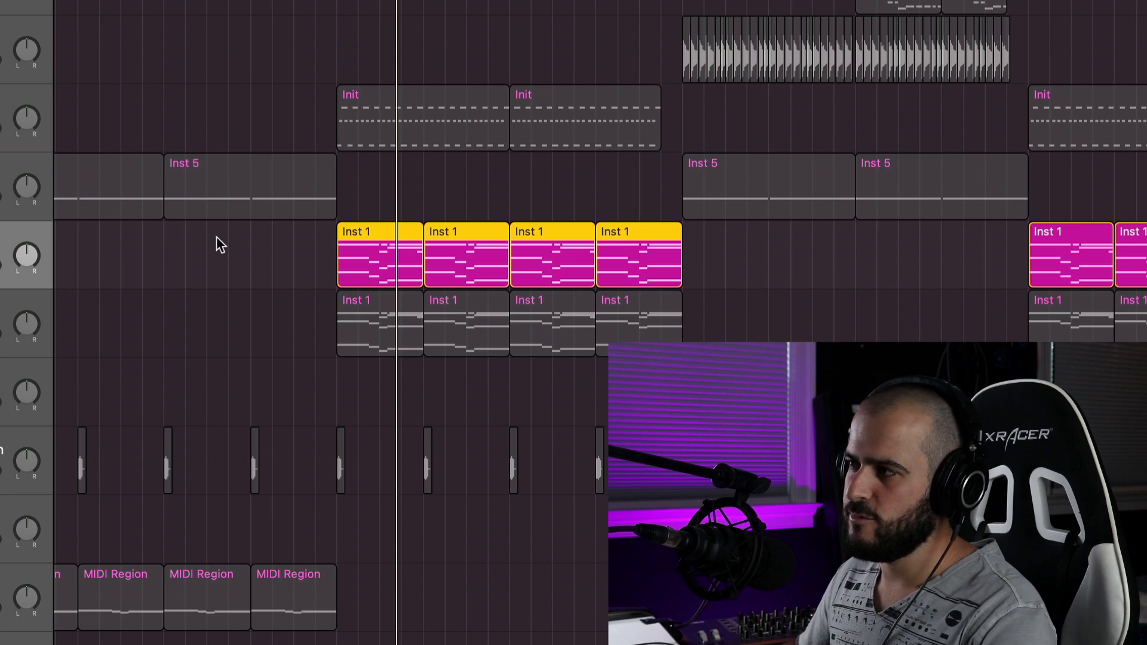
pyautogui.press('space')
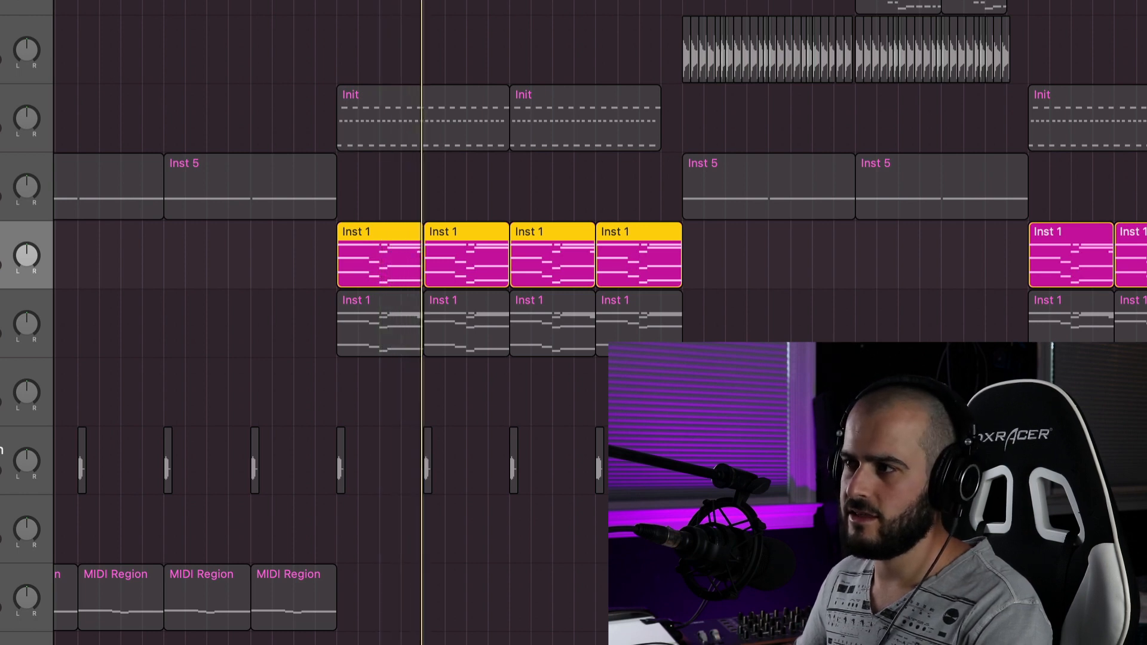
pyautogui.click(2, 332)
pyautogui.press('s')
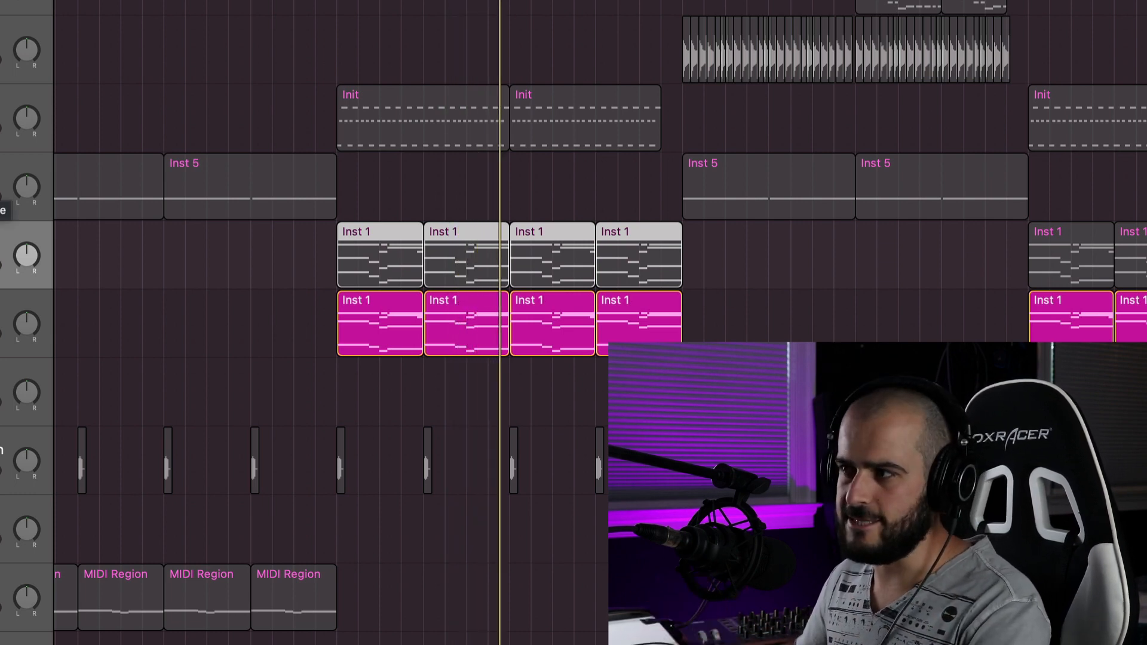
pyautogui.click(1, 333)
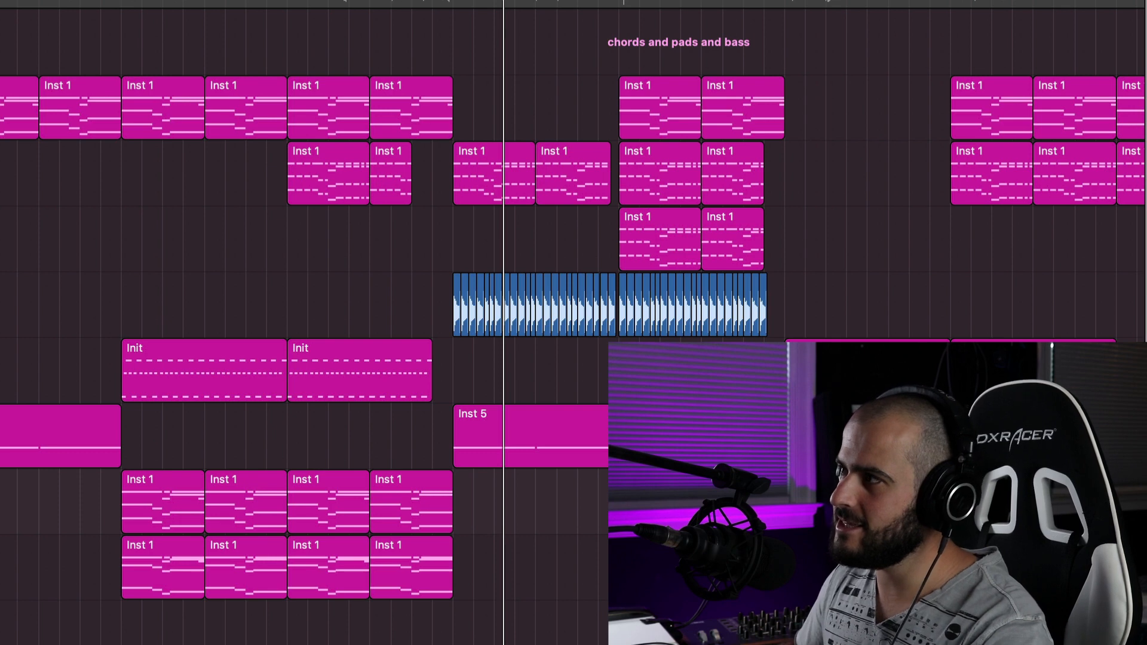
# - Rewind the playhead to shortly before the section where the blue audio clips begin
pyautogui.hotkey('shift', ',')
pyautogui.hotkey('shift', ',')
pyautogui.hotkey('shift', '.')
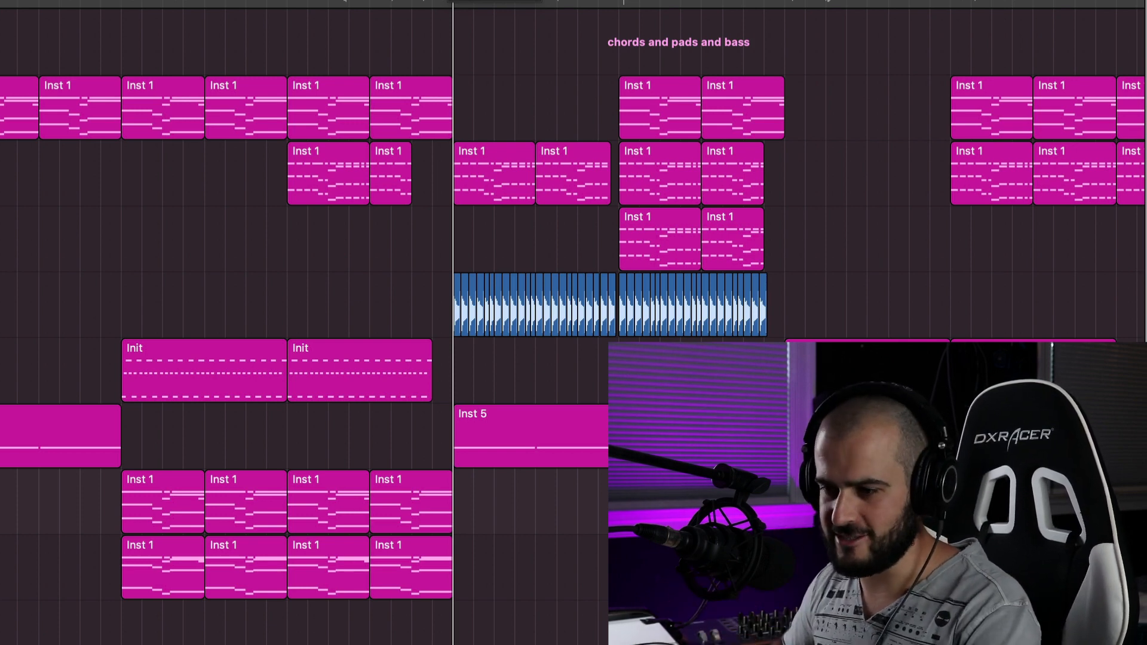
pyautogui.hotkey('shift', ',')
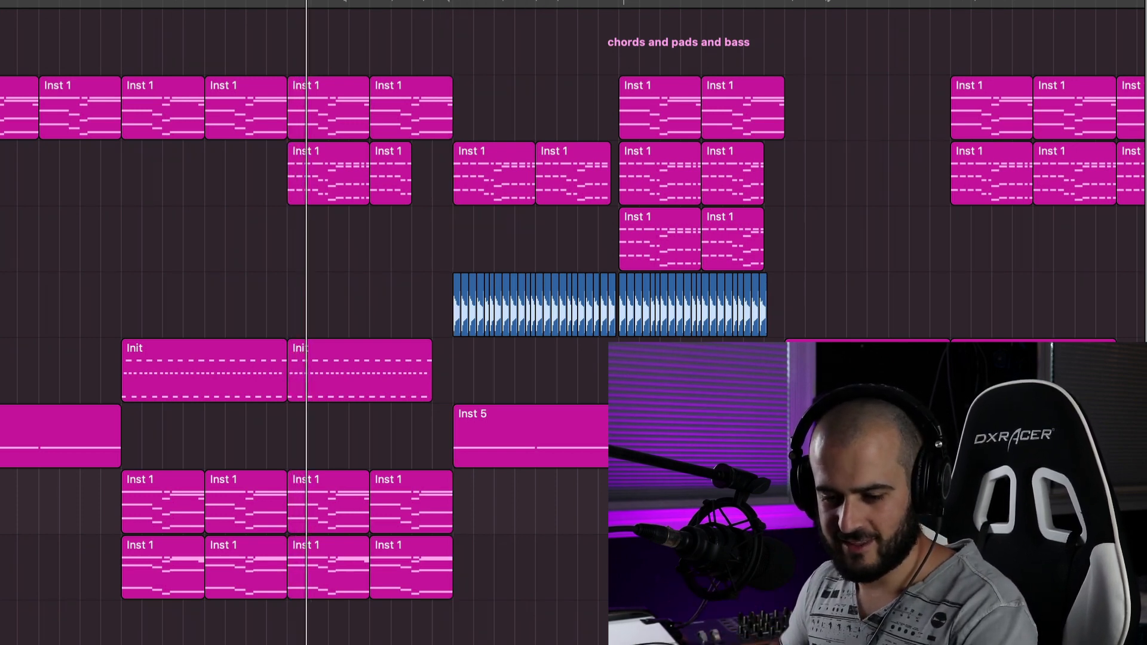